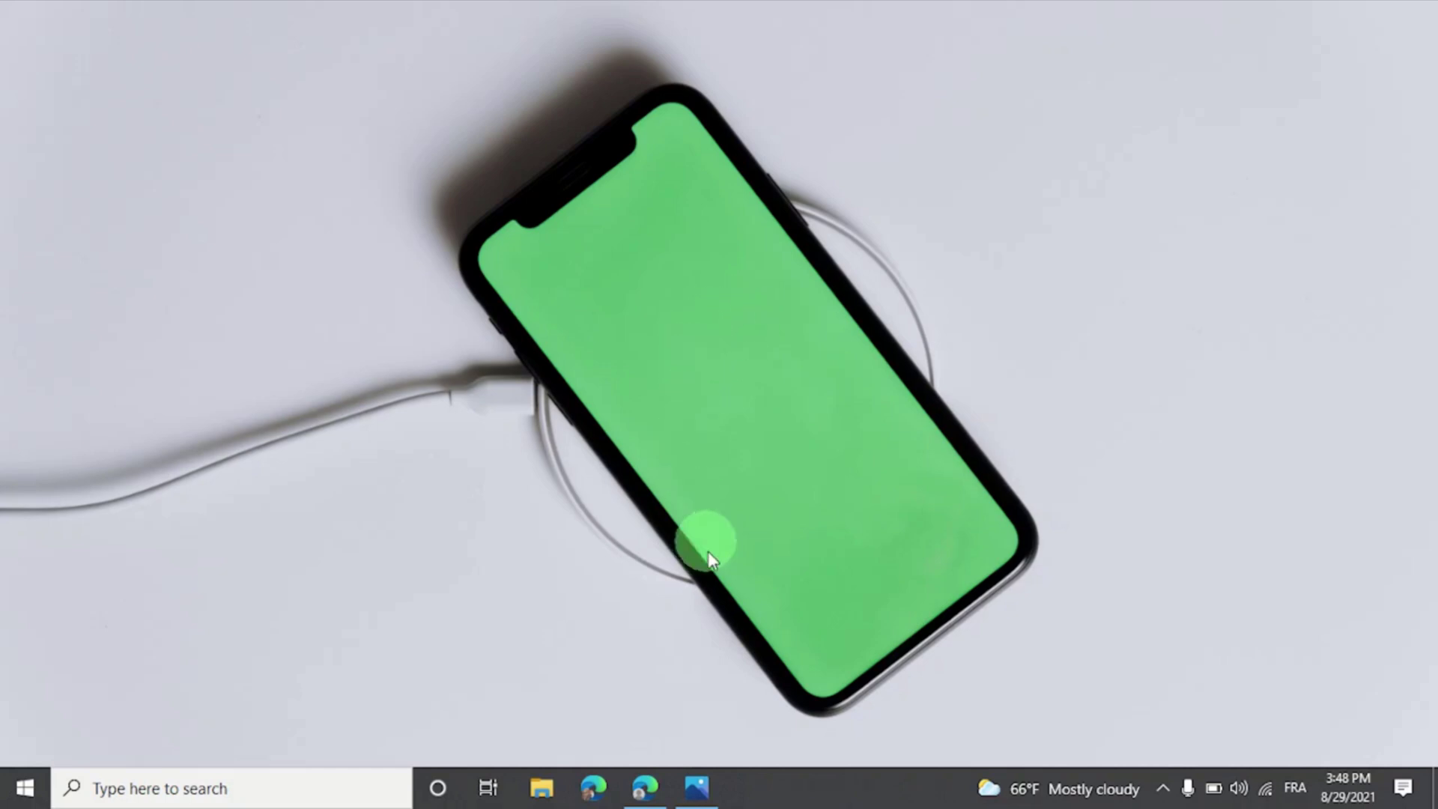
Bring up Logos for prez 2.png in Photos, showing the Forms, Teams and SharePoint logos.
{"action": "left_click", "coordinate": [695, 786]}
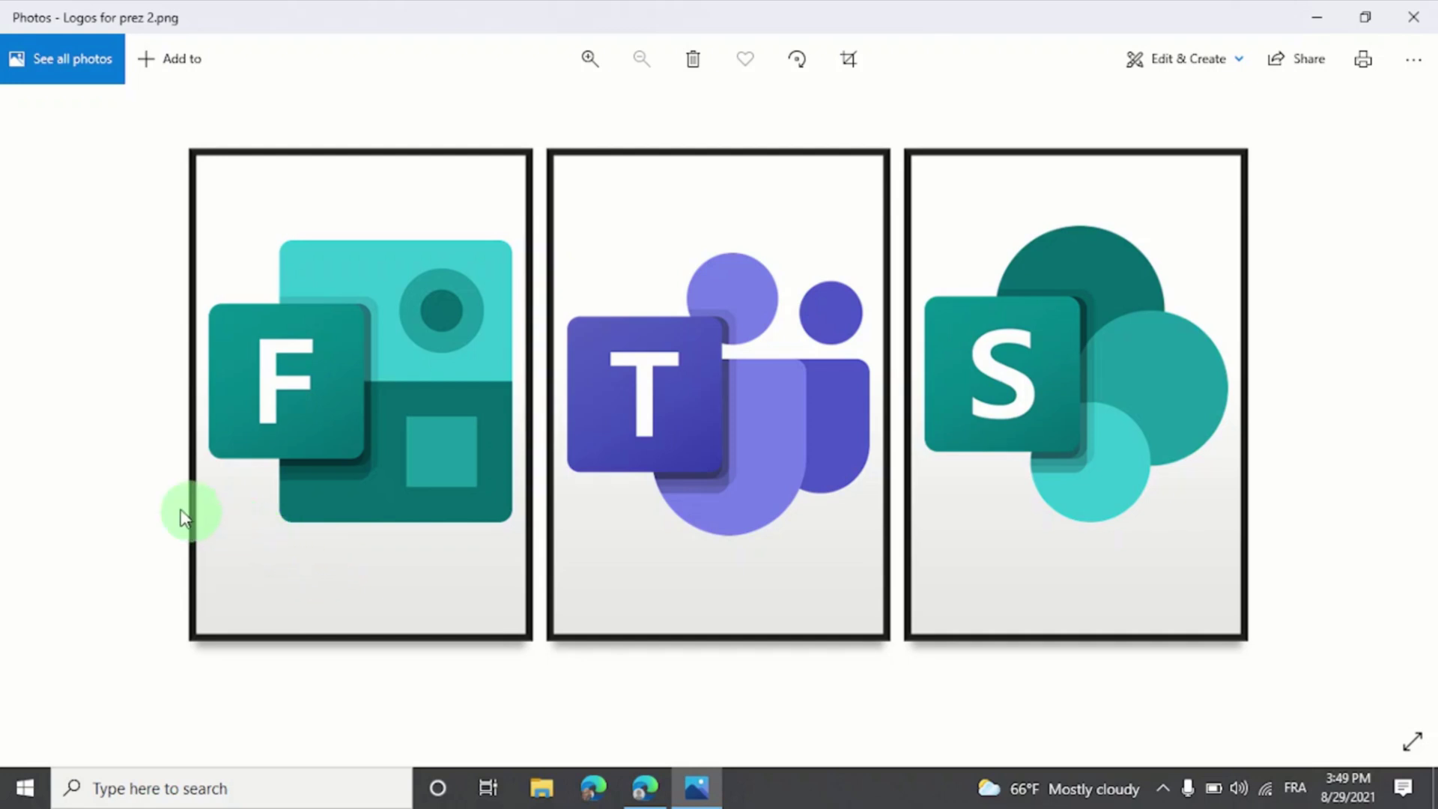
Open Forms from Office home in a new Edge tab and go to the Retail group's forms.
{"action": "left_click", "coordinate": [644, 790]}
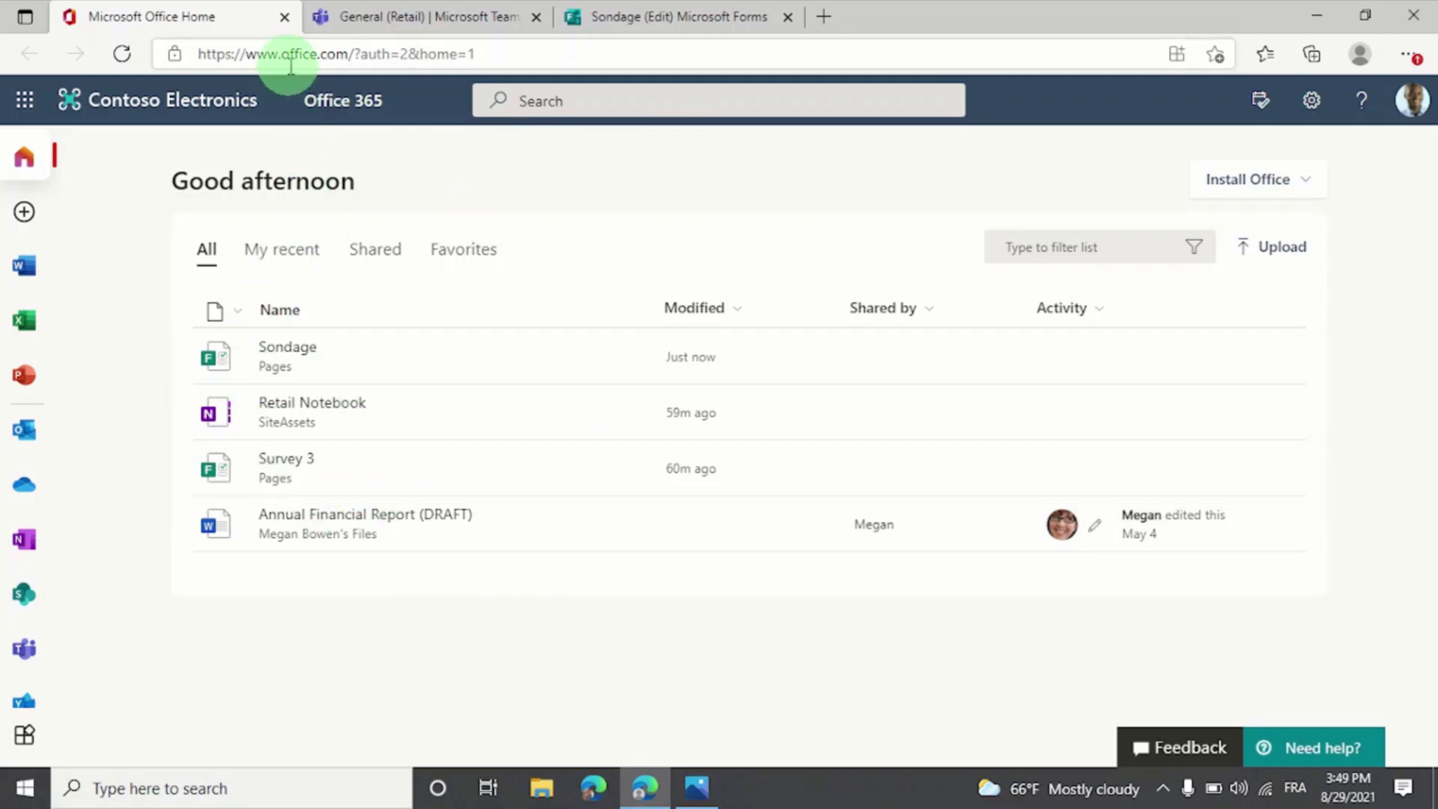
{"action": "scroll", "coordinate": [5, 431], "scroll_direction": "down", "scroll_amount": 2}
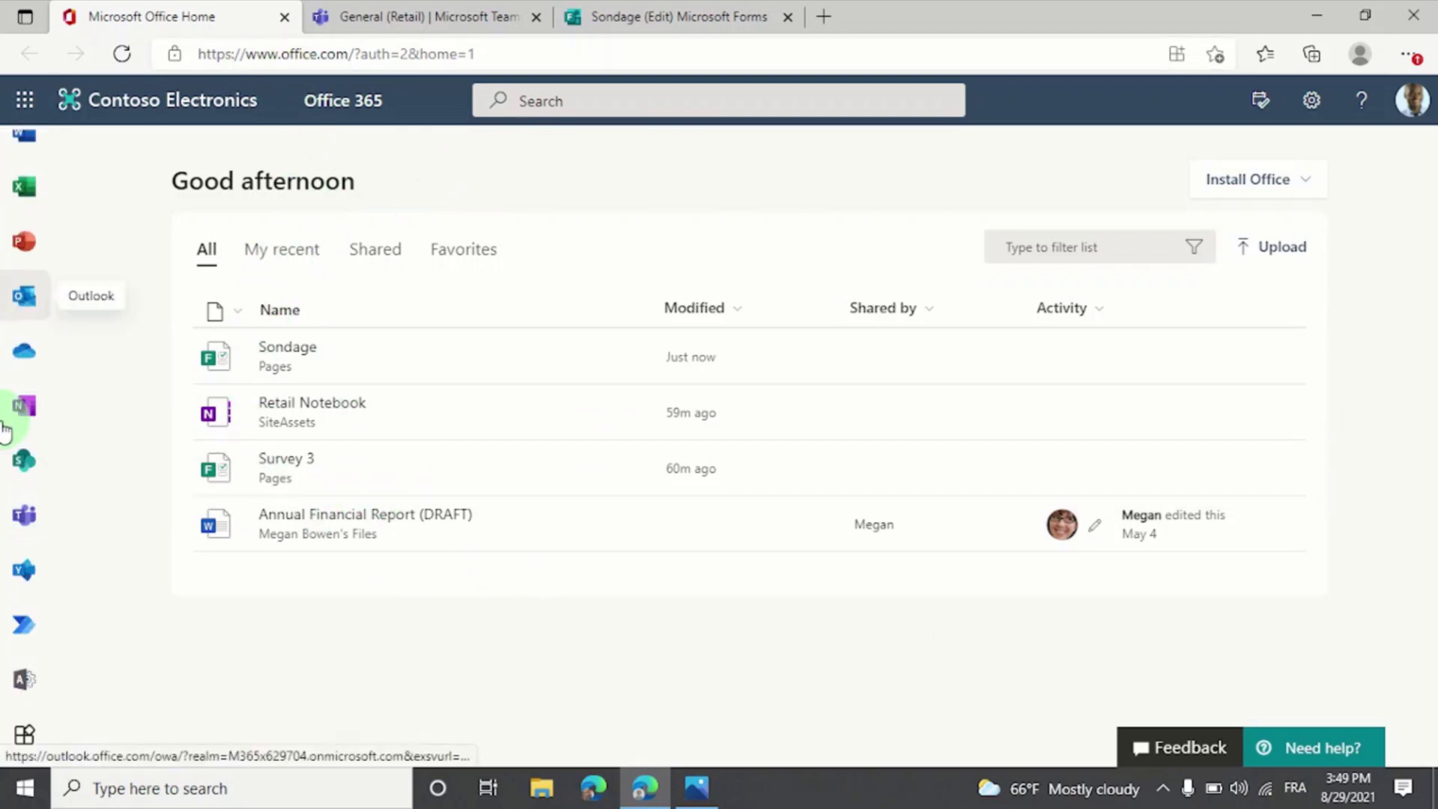
{"action": "right_click", "coordinate": [20, 676]}
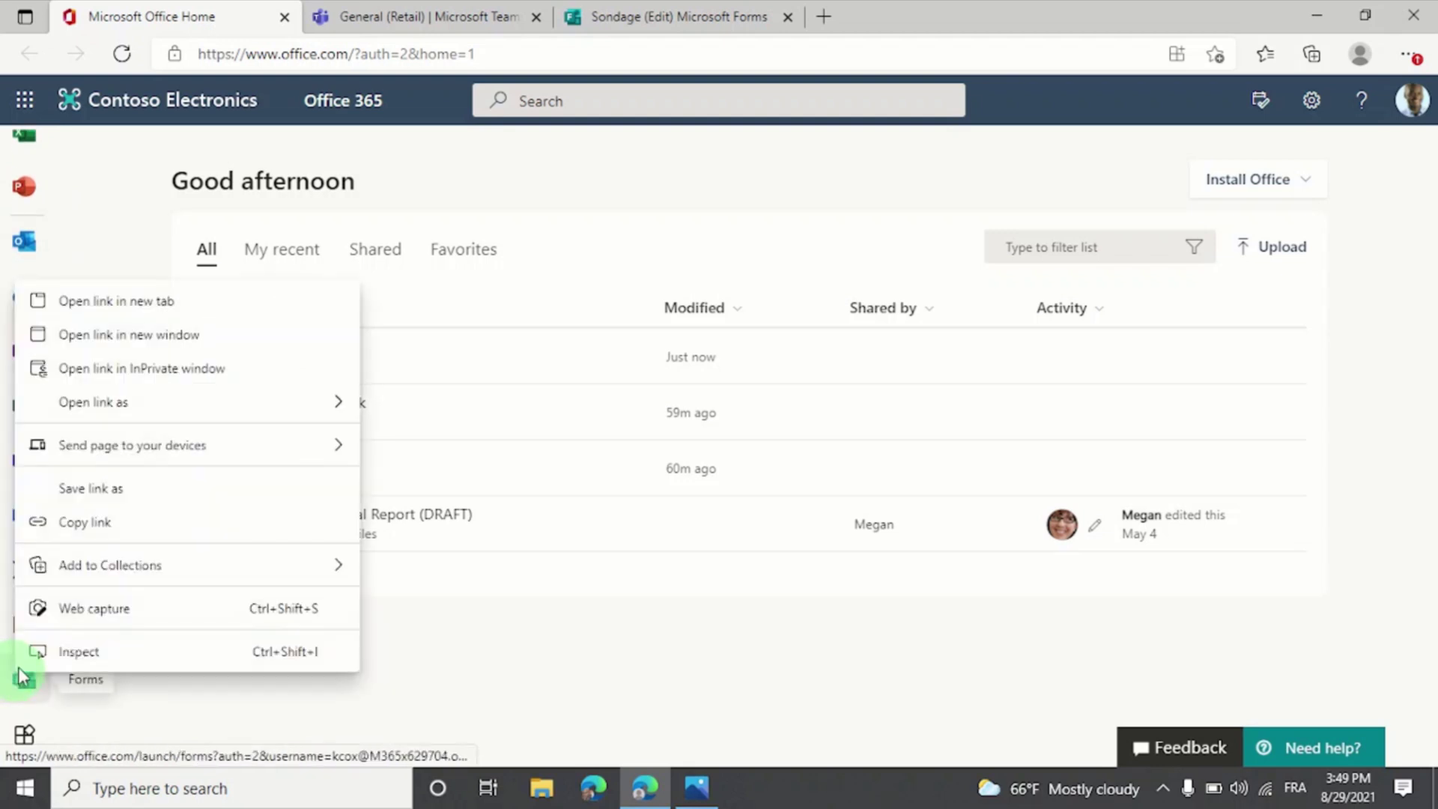
{"action": "left_click", "coordinate": [172, 304]}
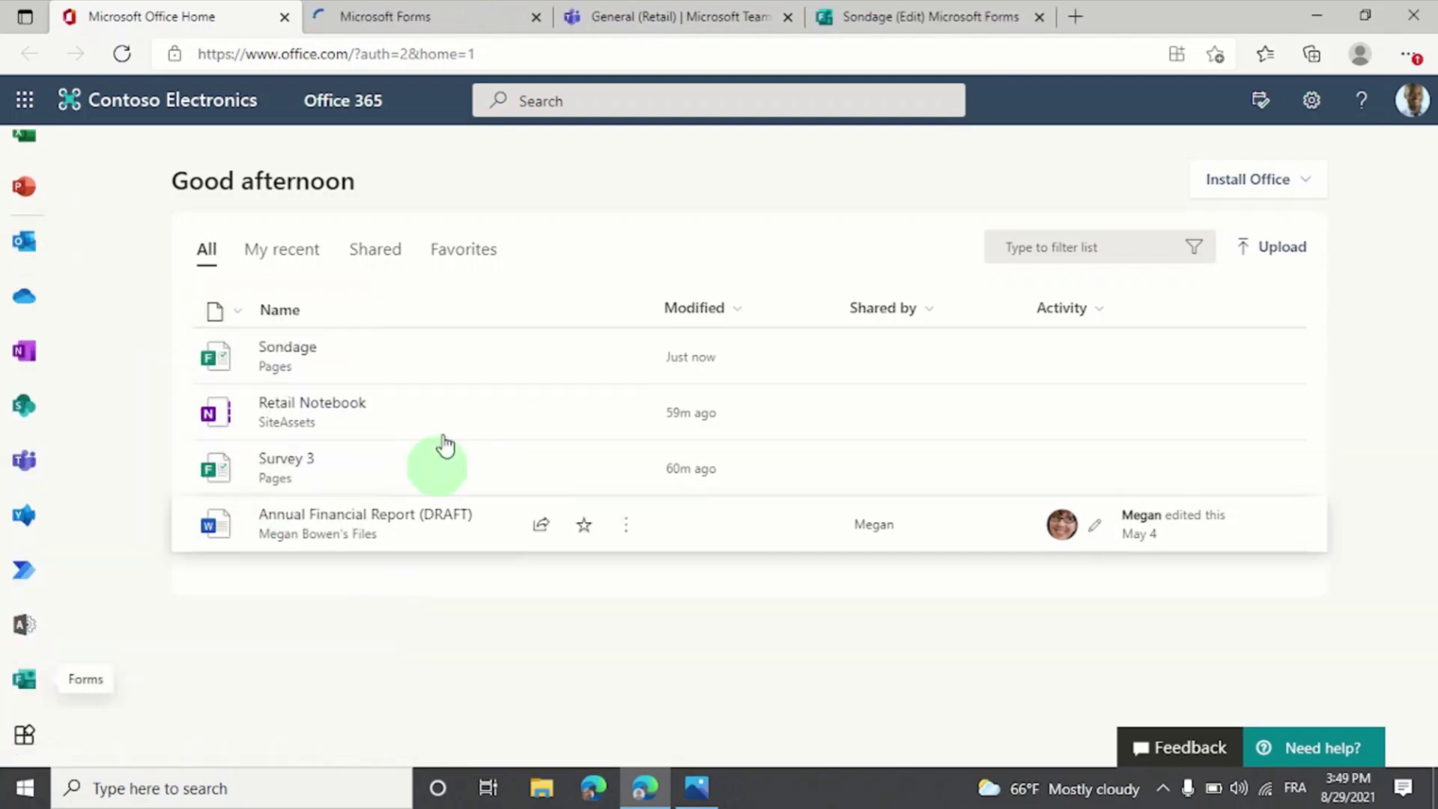
{"action": "left_click", "coordinate": [377, 18]}
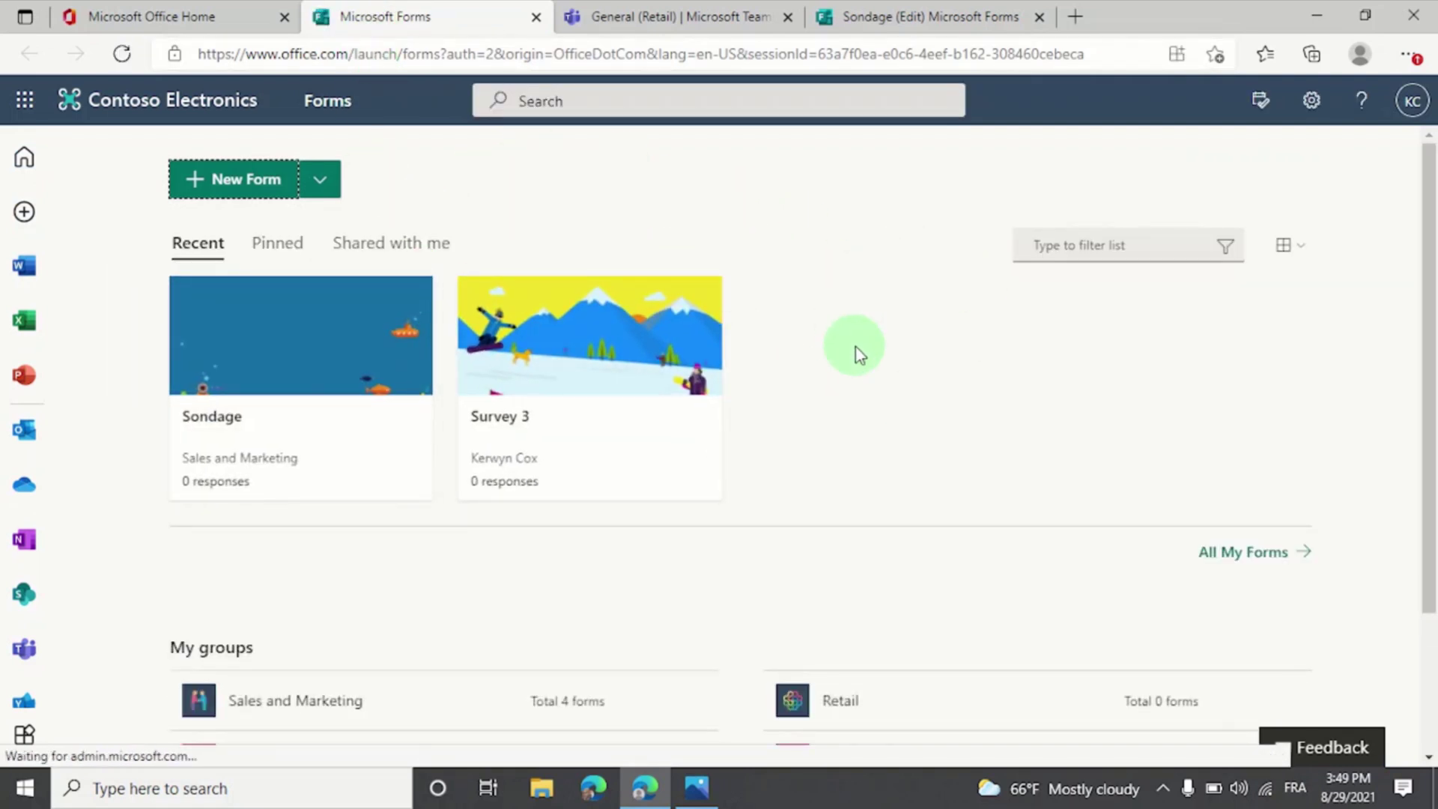
{"action": "scroll", "coordinate": [860, 356], "scroll_direction": "down", "scroll_amount": 3}
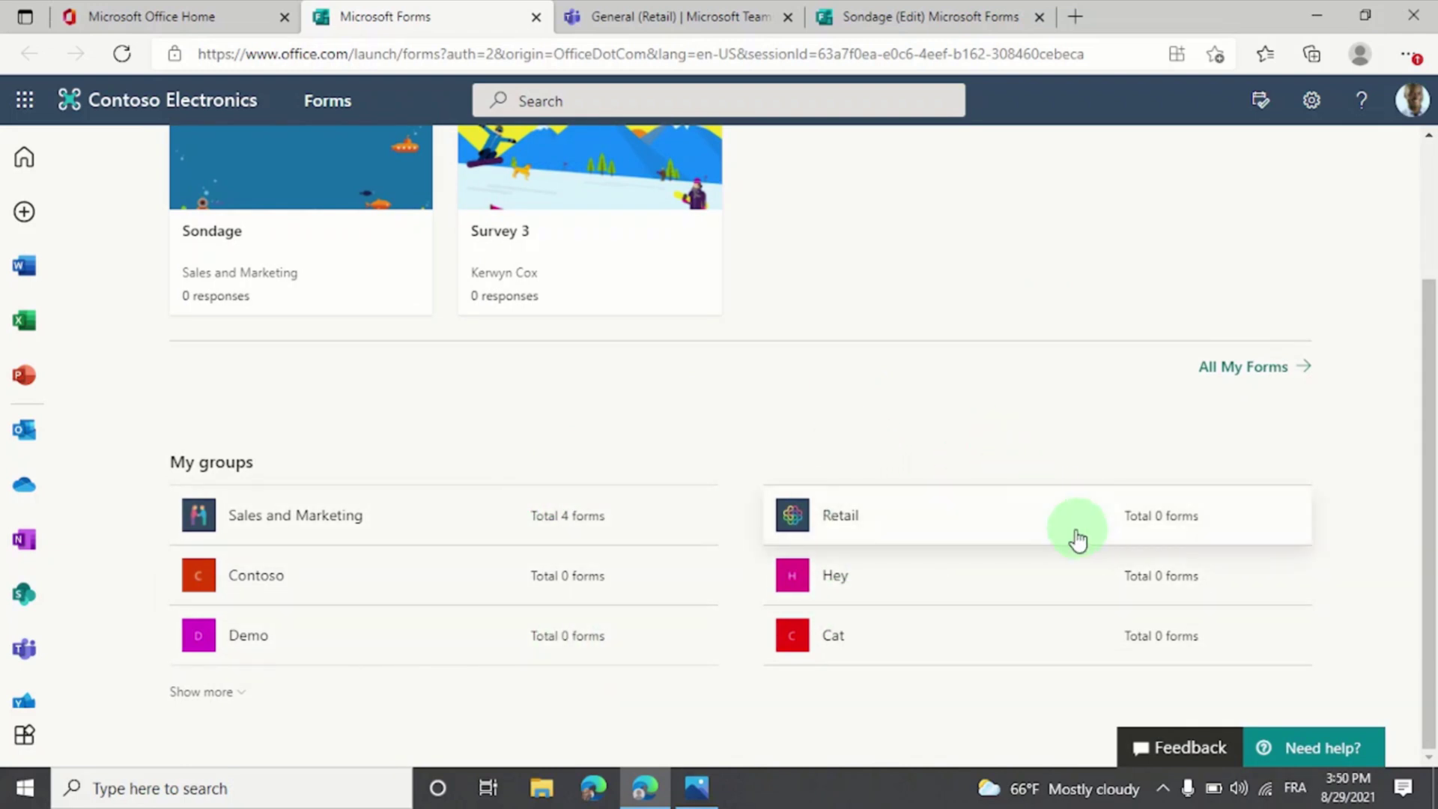
{"action": "left_click", "coordinate": [932, 530]}
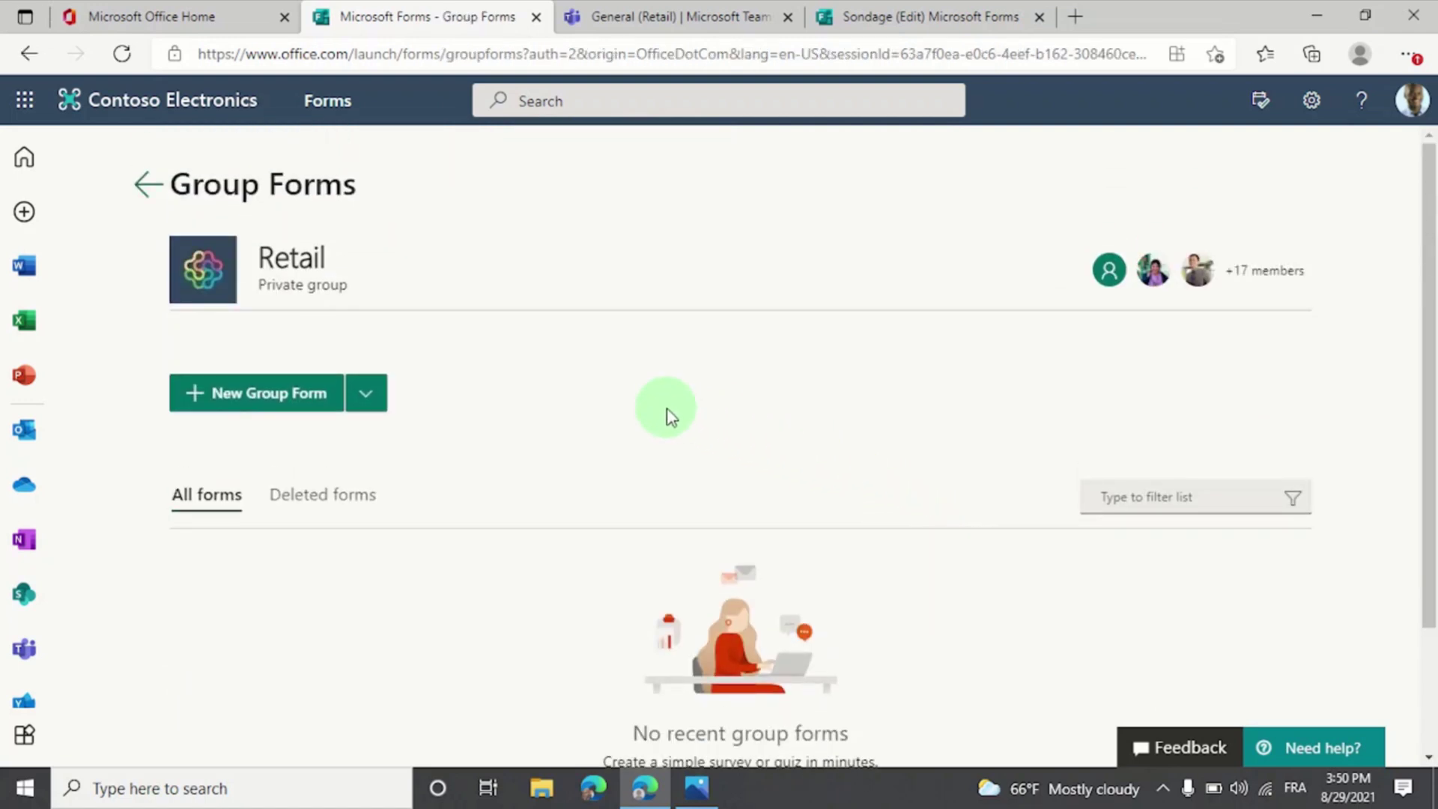
Start a new Retail group form titled Survey 1.
{"action": "left_click", "coordinate": [204, 391]}
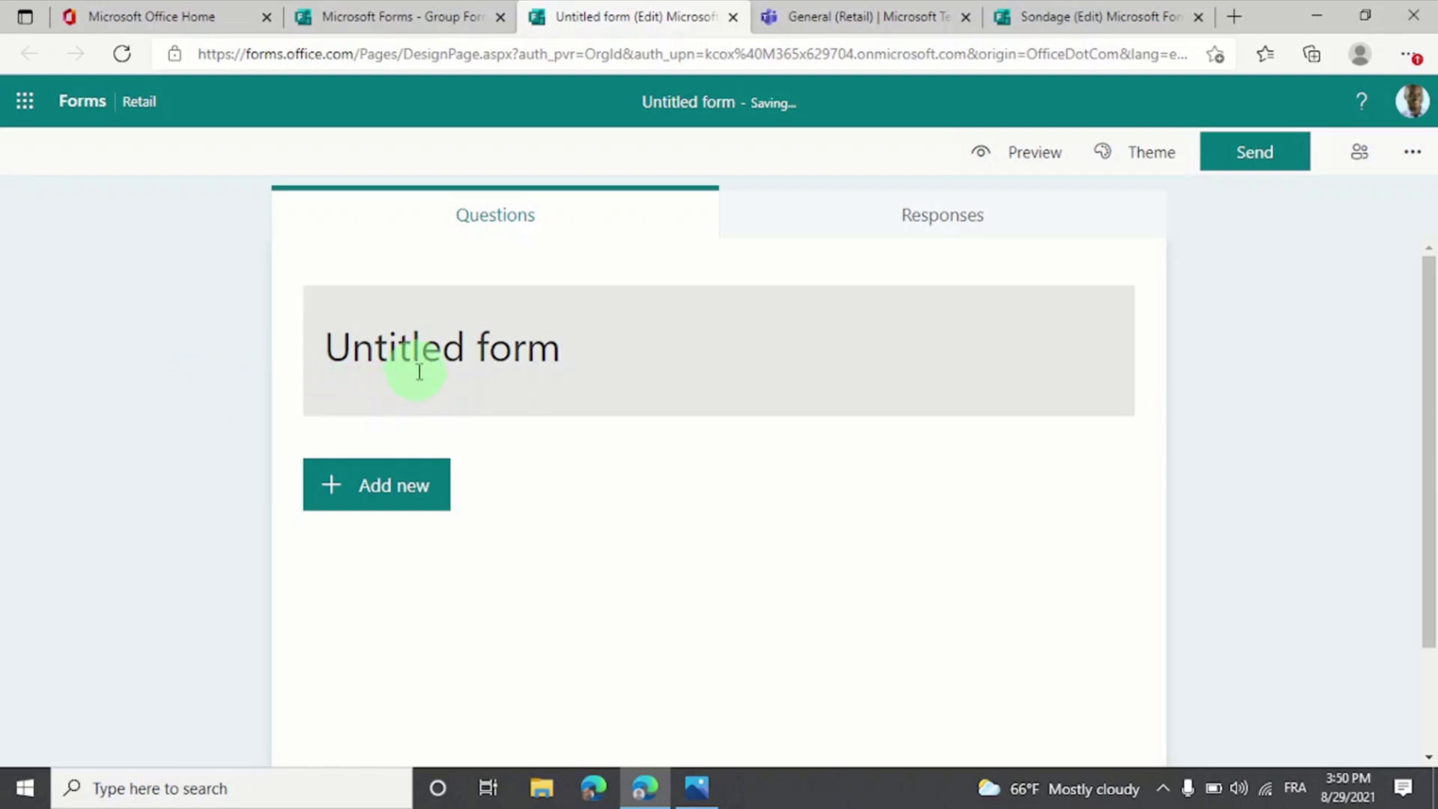
{"action": "left_click", "coordinate": [417, 370]}
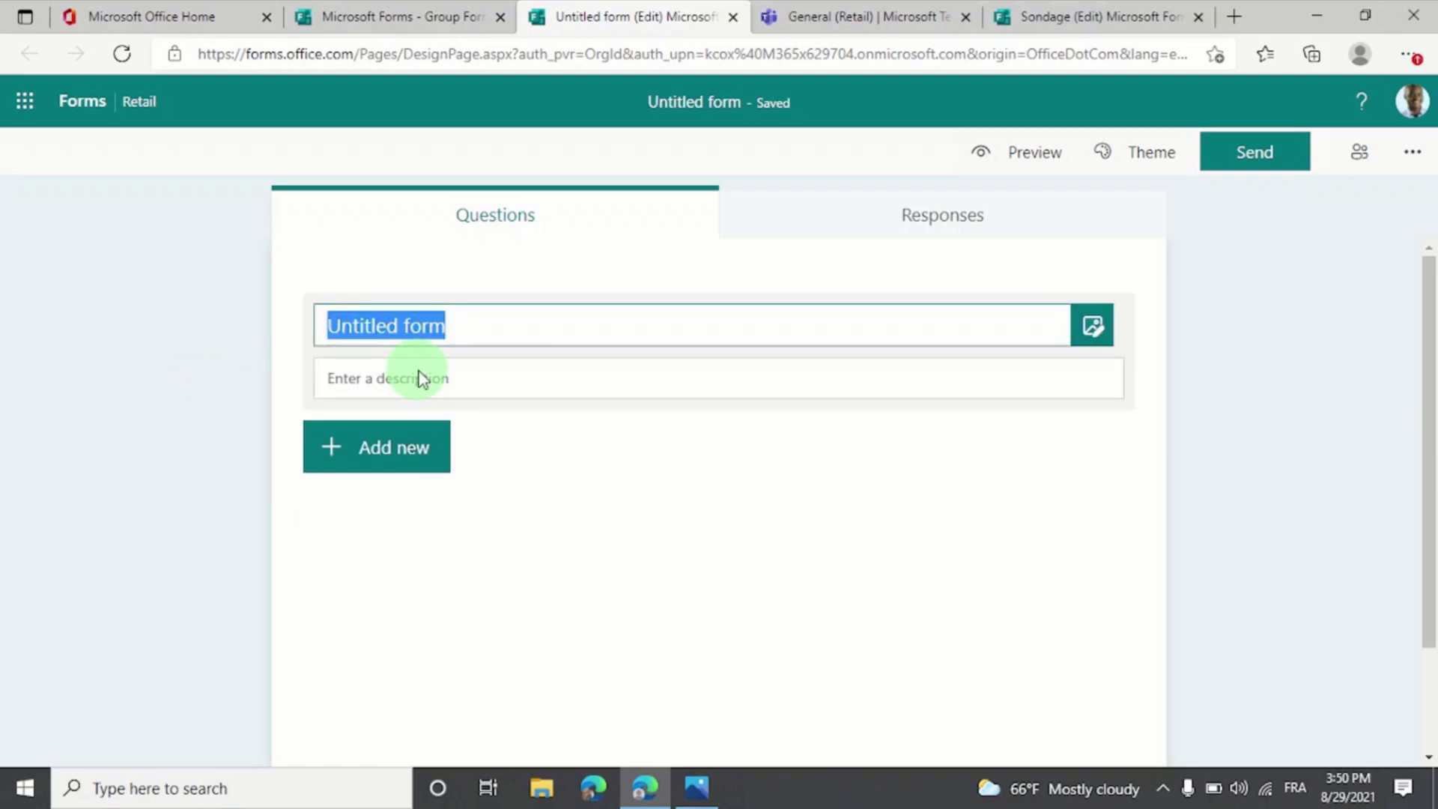
{"action": "type", "text": "Survey 1"}
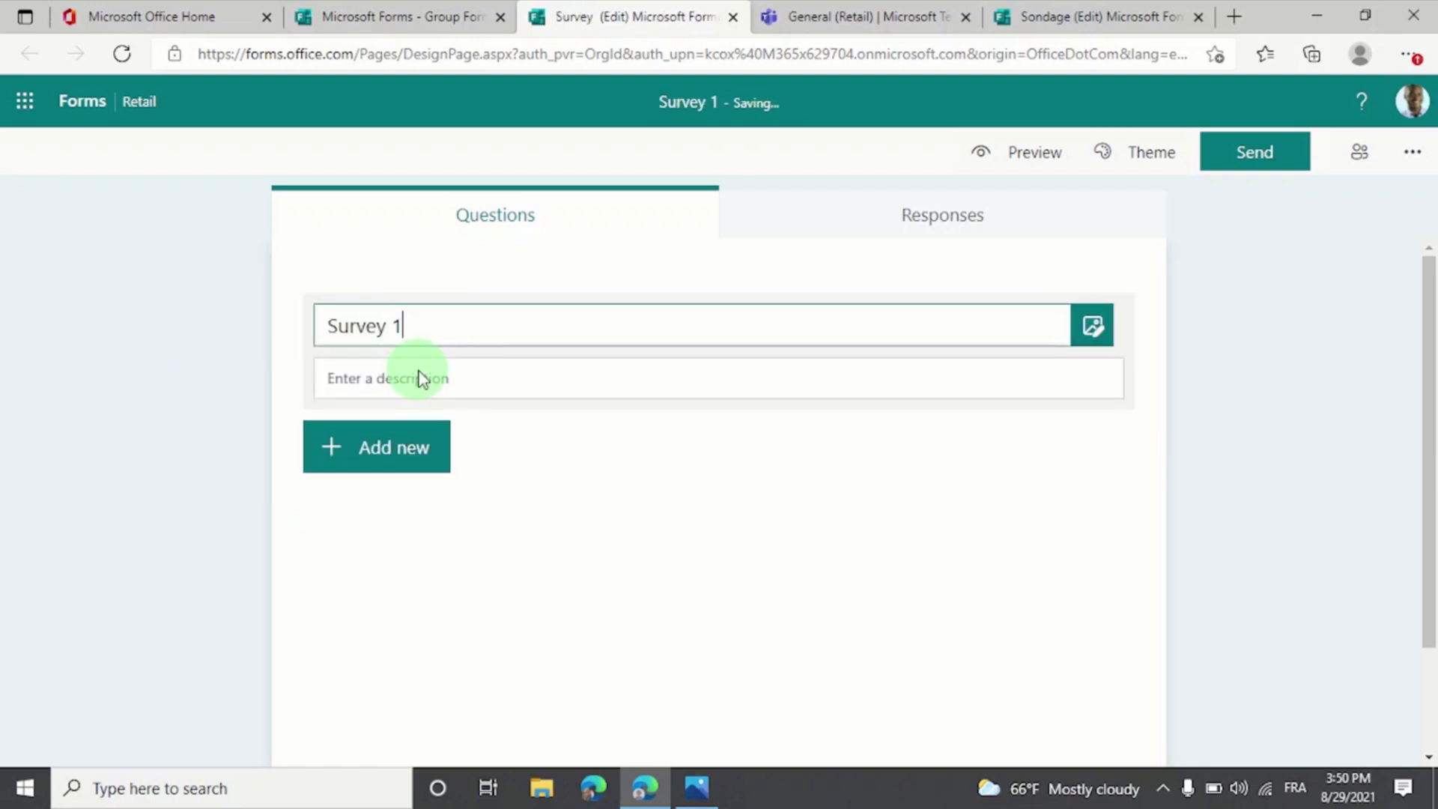
Add a choice question about subscribing to Tech Tips, with options 'Yes' and 'Yes, of course!'.
{"action": "left_click", "coordinate": [396, 454]}
{"action": "left_click", "coordinate": [402, 449]}
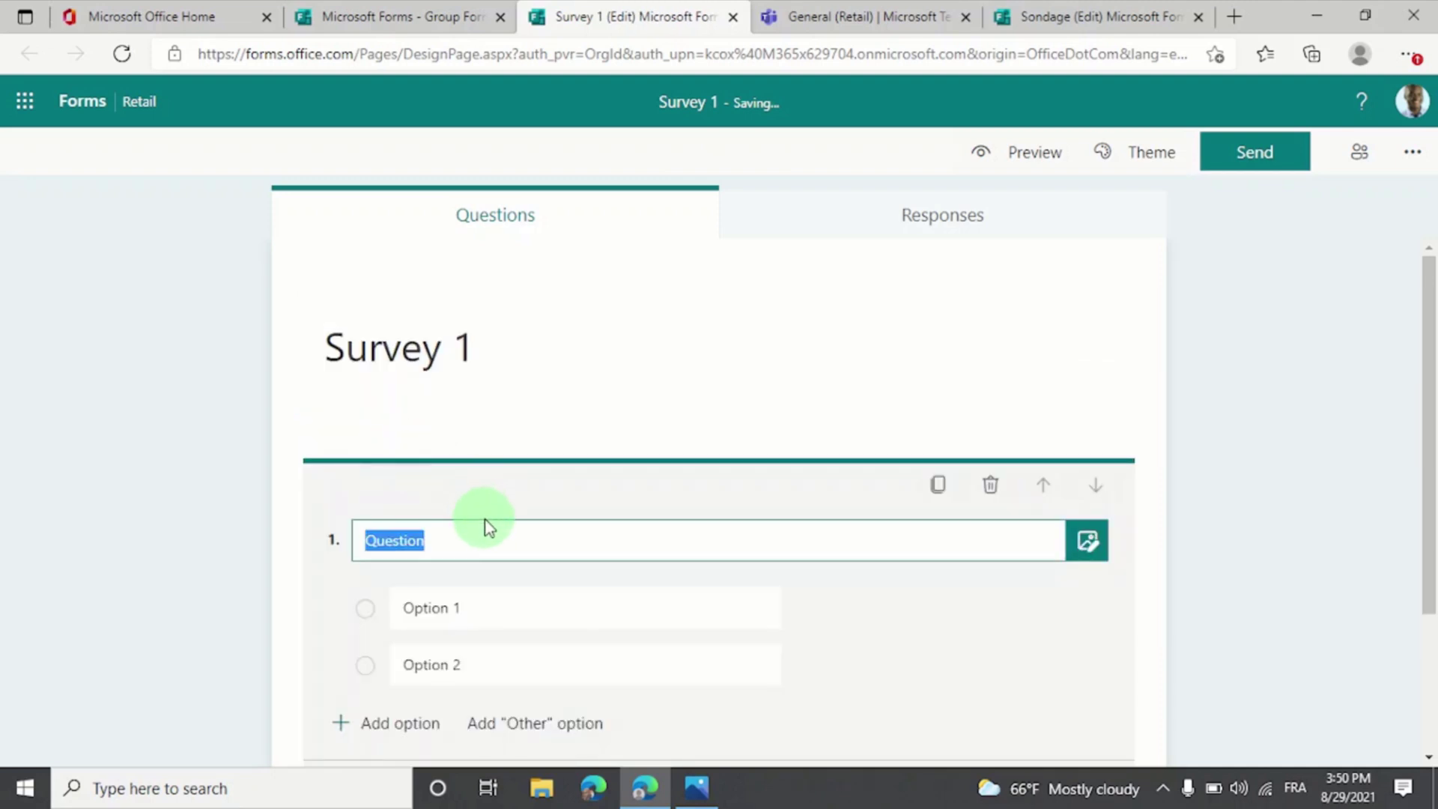
{"action": "type", "text": "Are you going tosubscribe to Tech Tips with Kerwyn?"}
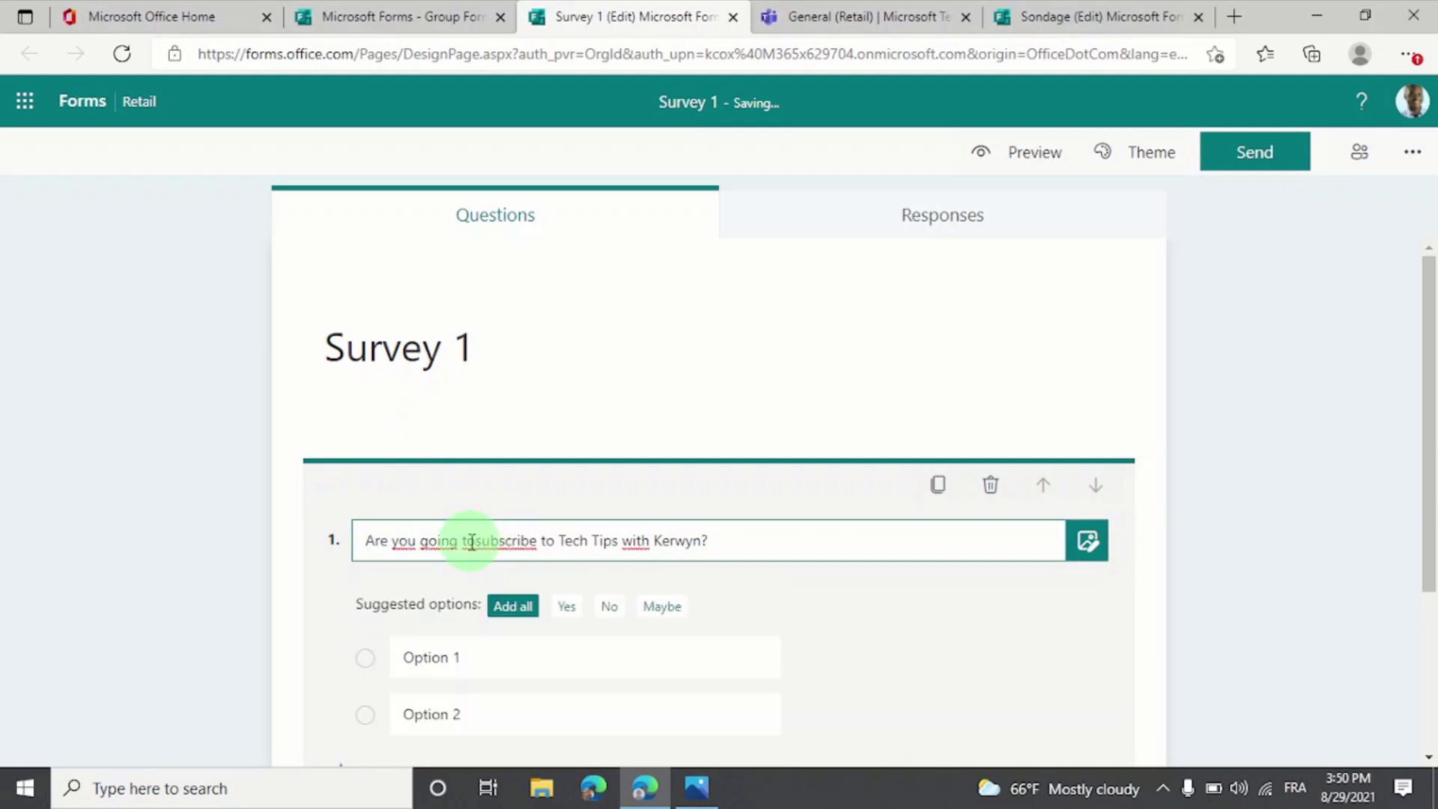
{"action": "scroll", "coordinate": [738, 421], "scroll_direction": "down", "scroll_amount": 2}
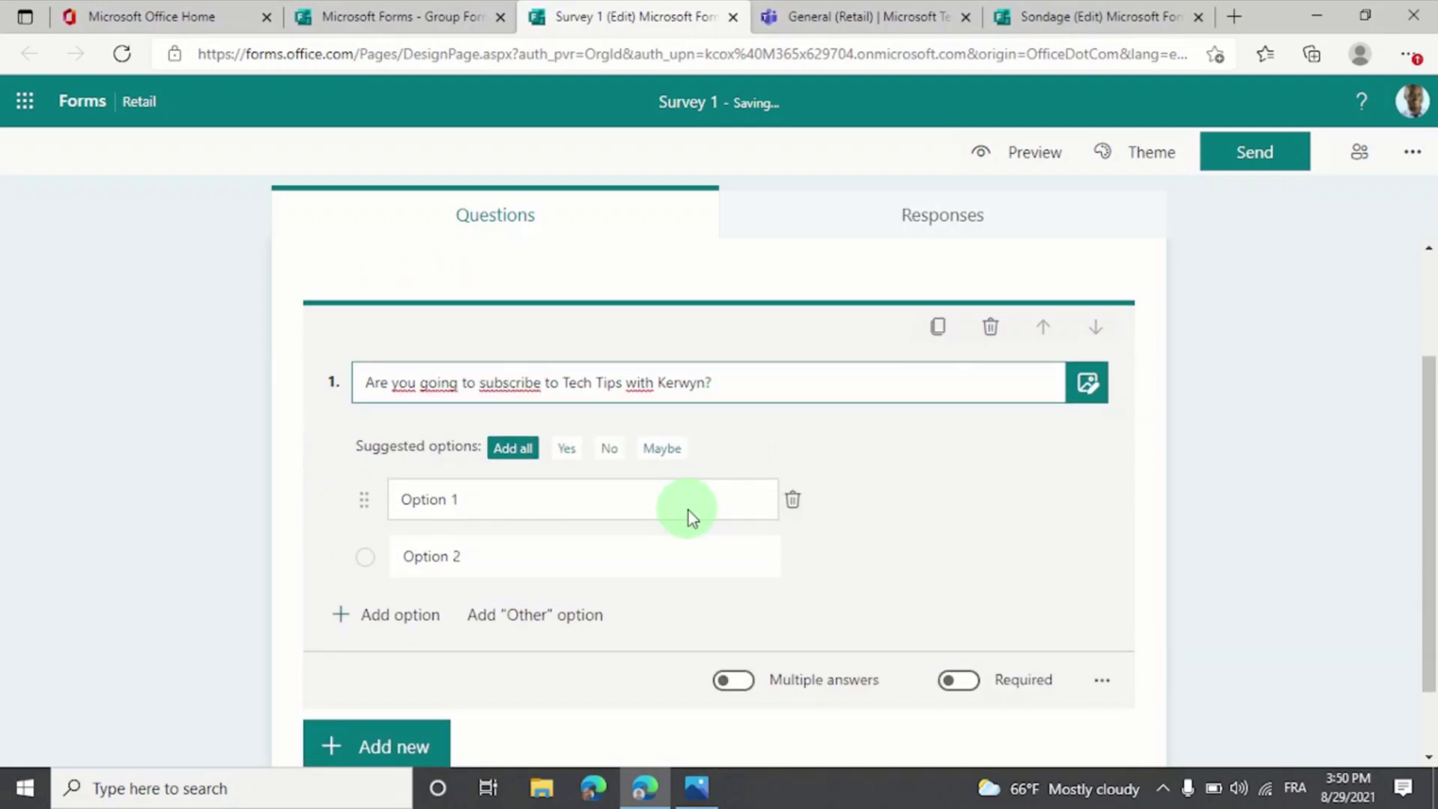
{"action": "left_click", "coordinate": [689, 510]}
{"action": "type", "text": "Yes"}
{"action": "scroll", "coordinate": [686, 510], "scroll_direction": "up", "scroll_amount": 2}
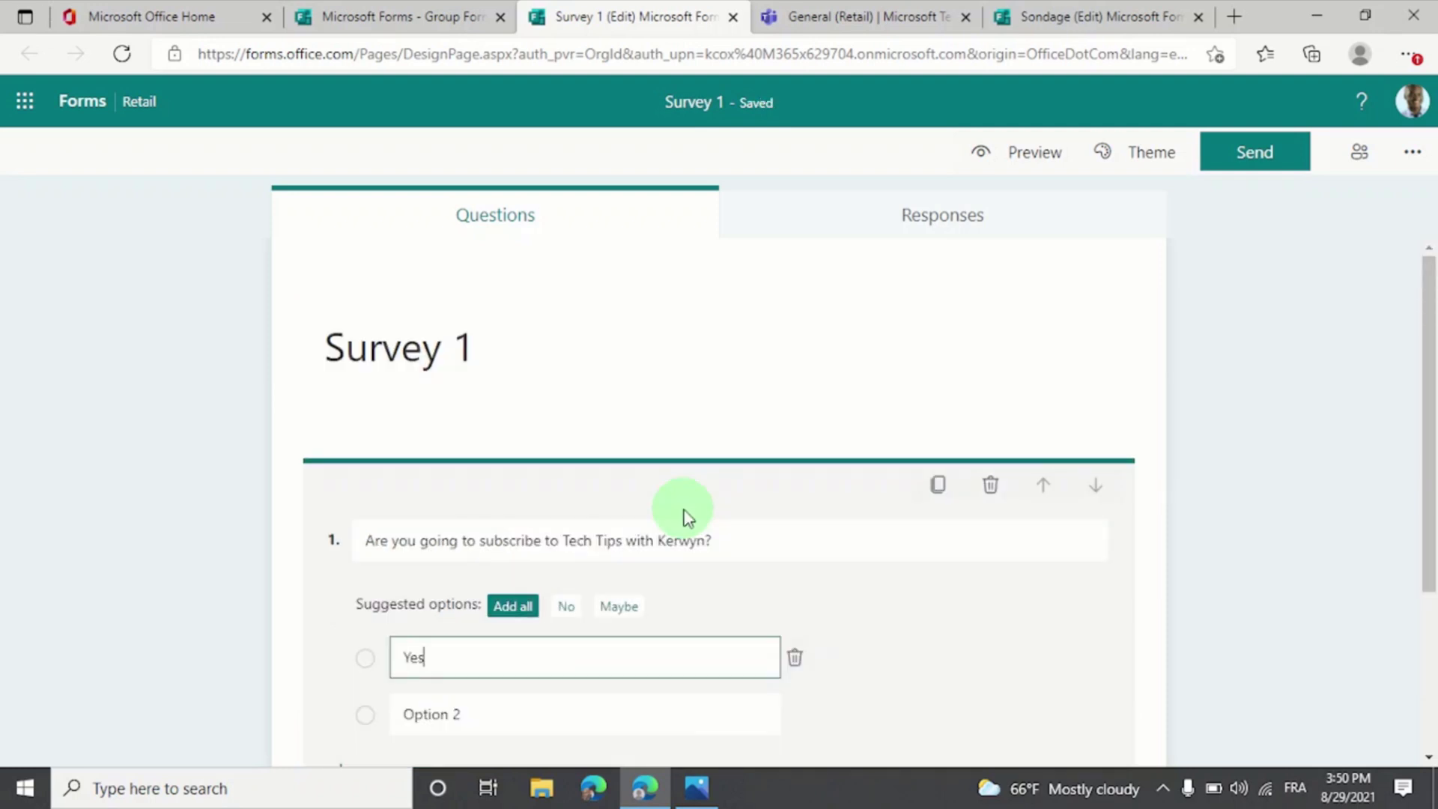
{"action": "left_click", "coordinate": [590, 705]}
{"action": "type", "text": "Yes, of course!"}
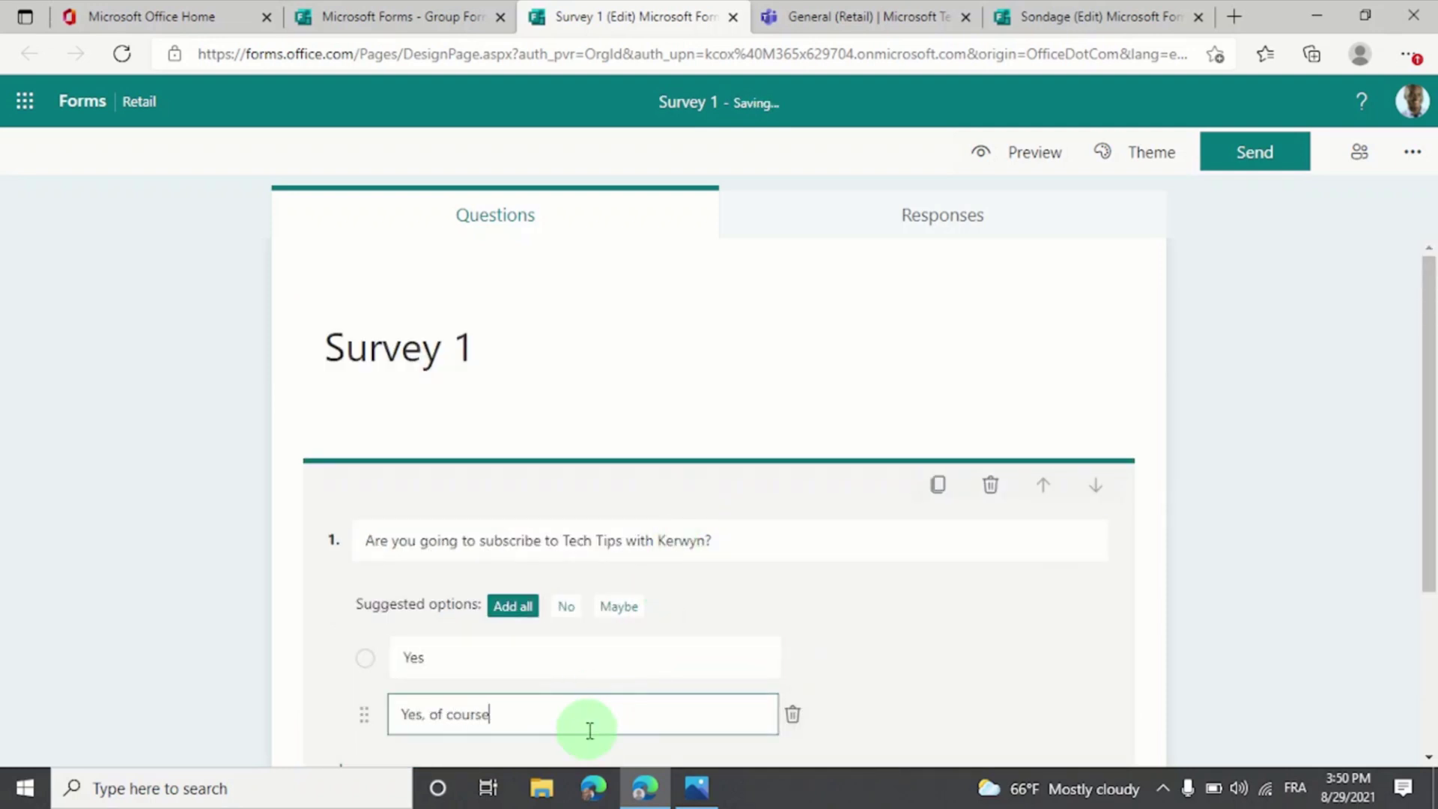
{"action": "left_click", "coordinate": [1247, 475]}
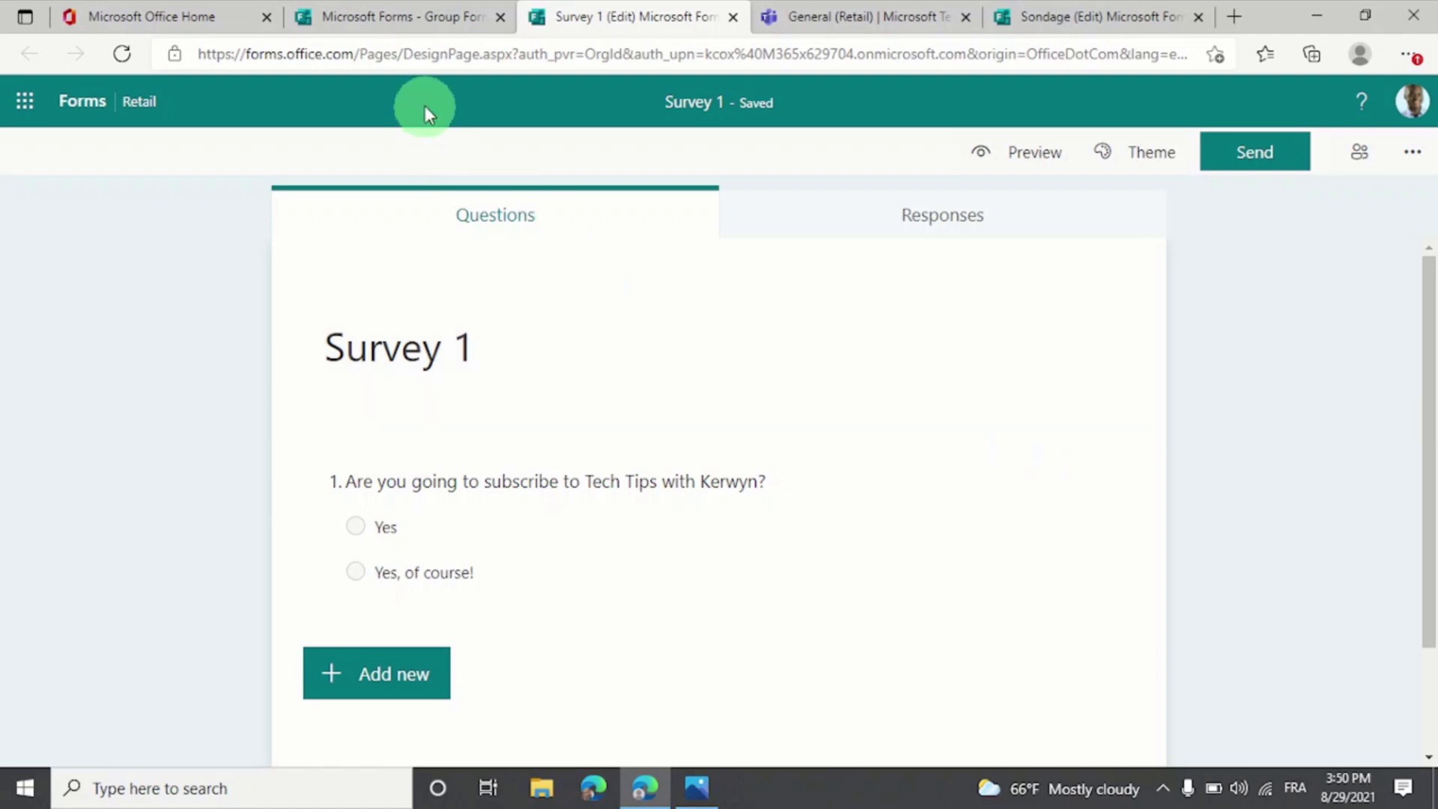
Reload the Retail Group Forms tab so Survey 1 appears with 0 responses.
{"action": "left_click", "coordinate": [421, 23]}
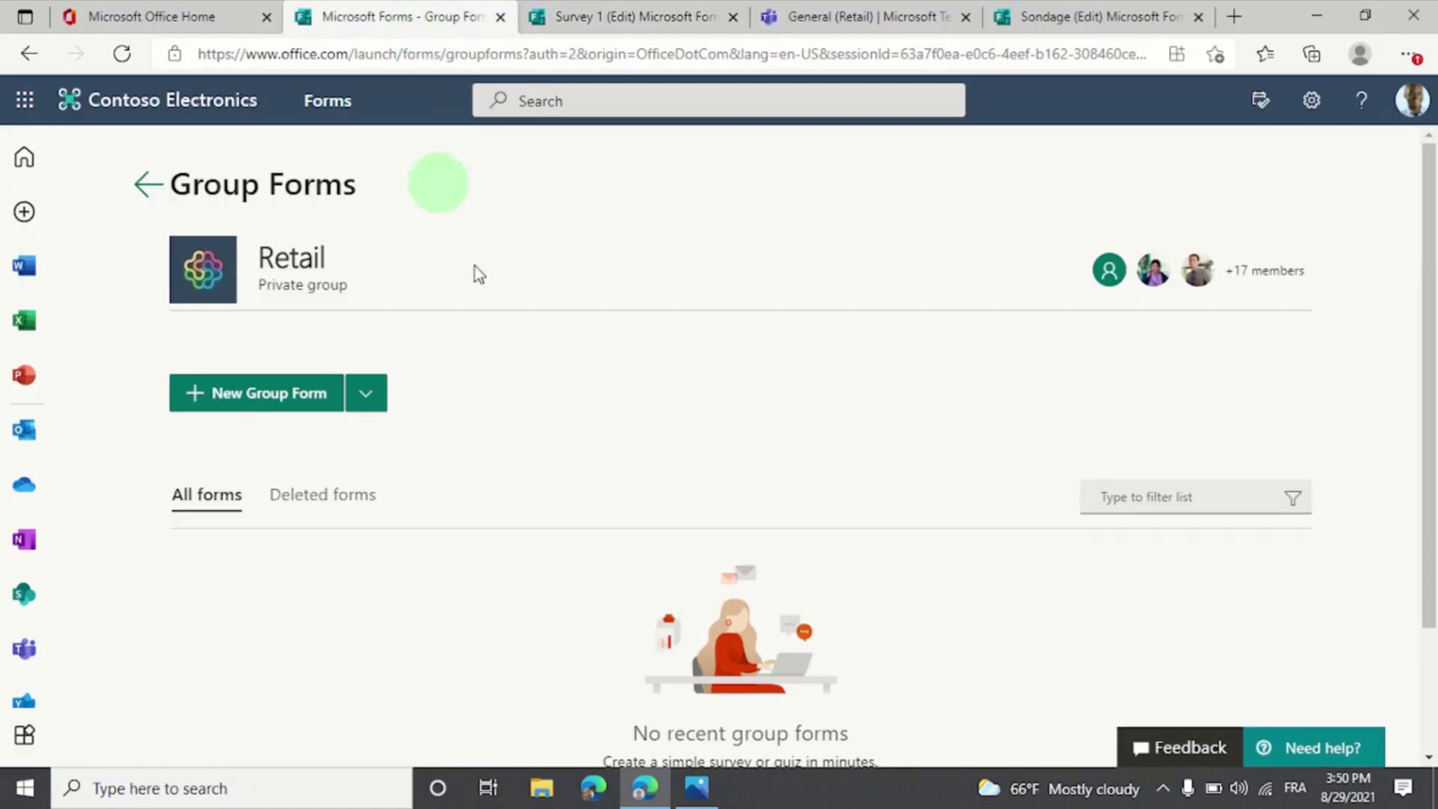
{"action": "left_click", "coordinate": [114, 67]}
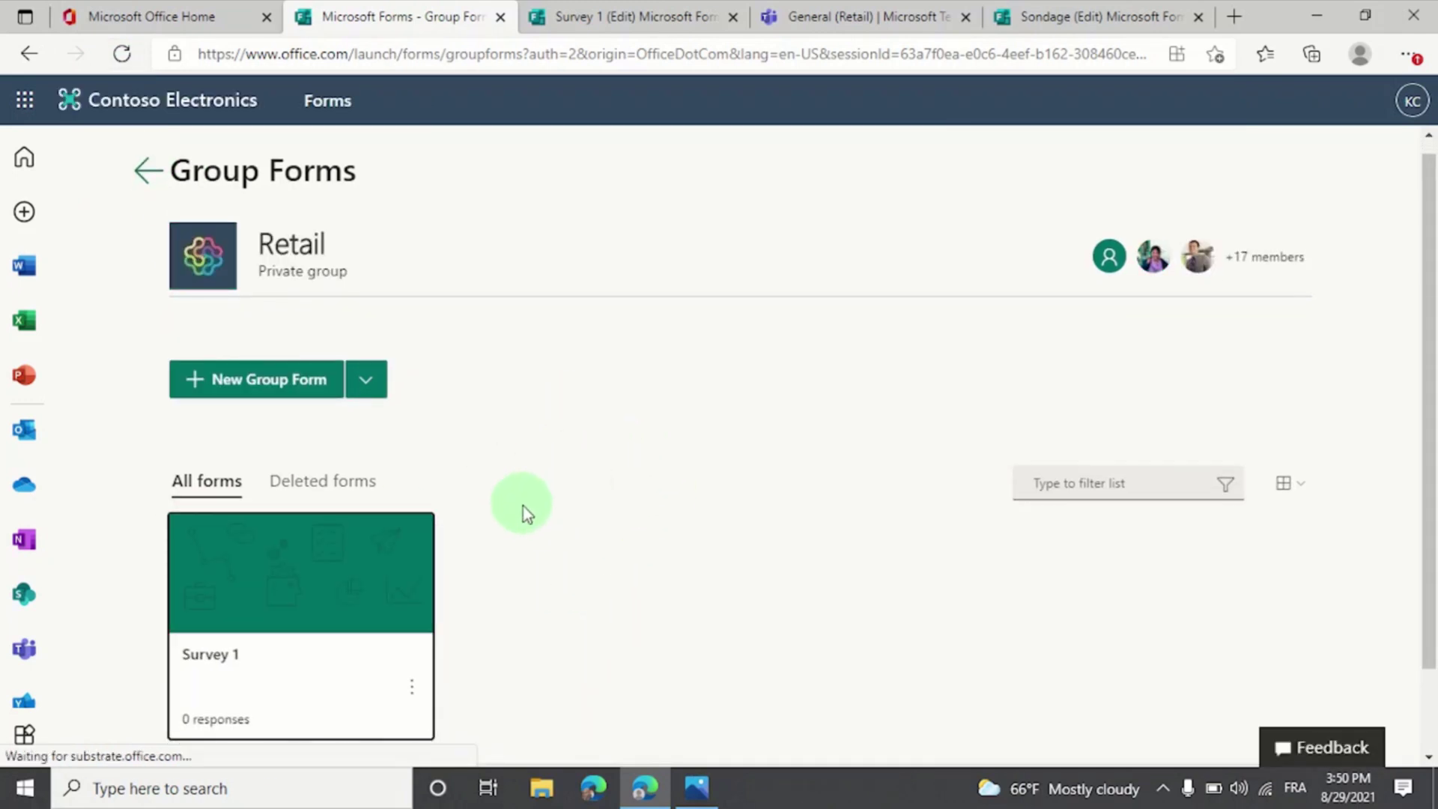
{"action": "scroll", "coordinate": [547, 508], "scroll_direction": "down", "scroll_amount": 1}
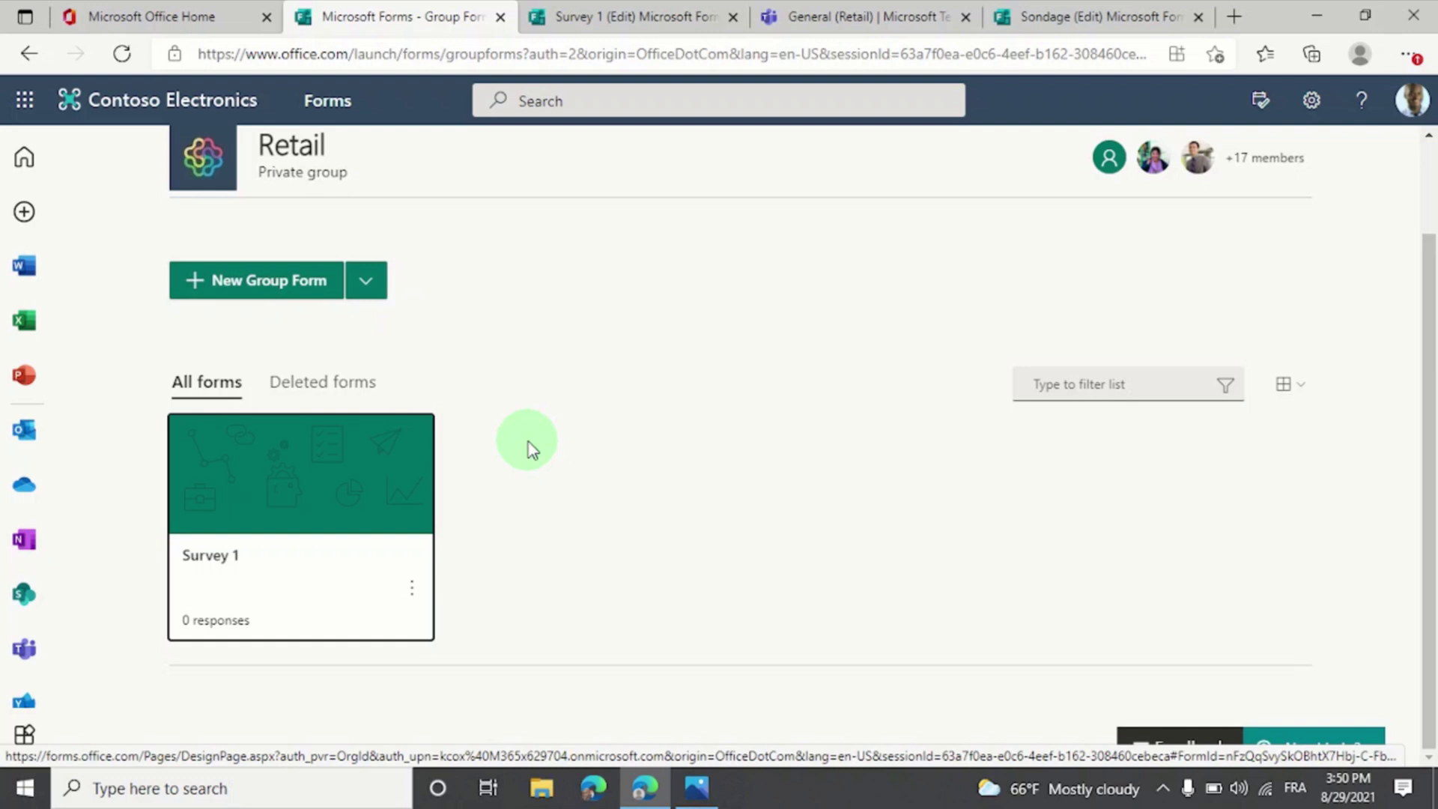
In Teams, go to the Retail General channel and bring up the Add a tab app list.
{"action": "left_click", "coordinate": [904, 22]}
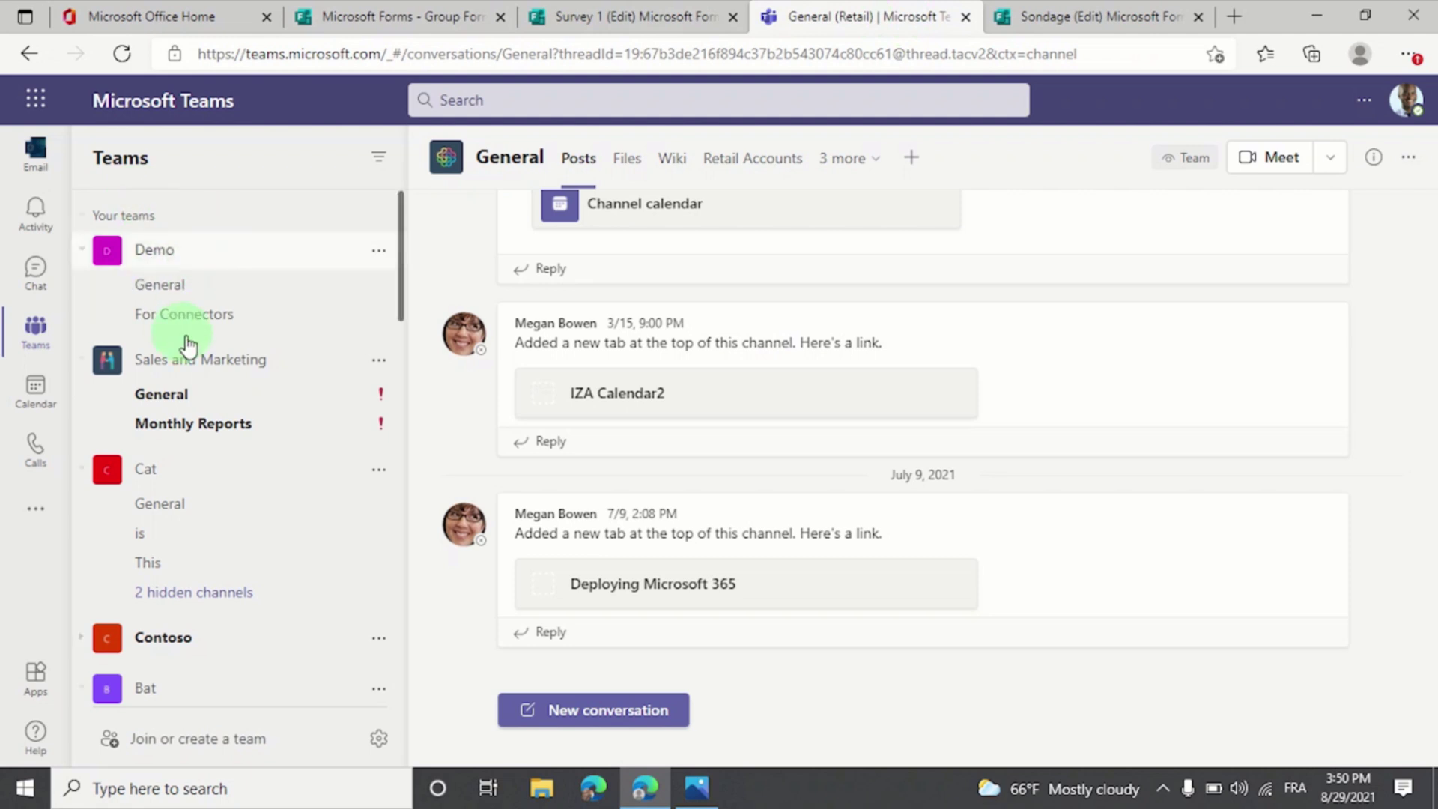
{"action": "scroll", "coordinate": [199, 312], "scroll_direction": "down", "scroll_amount": 1}
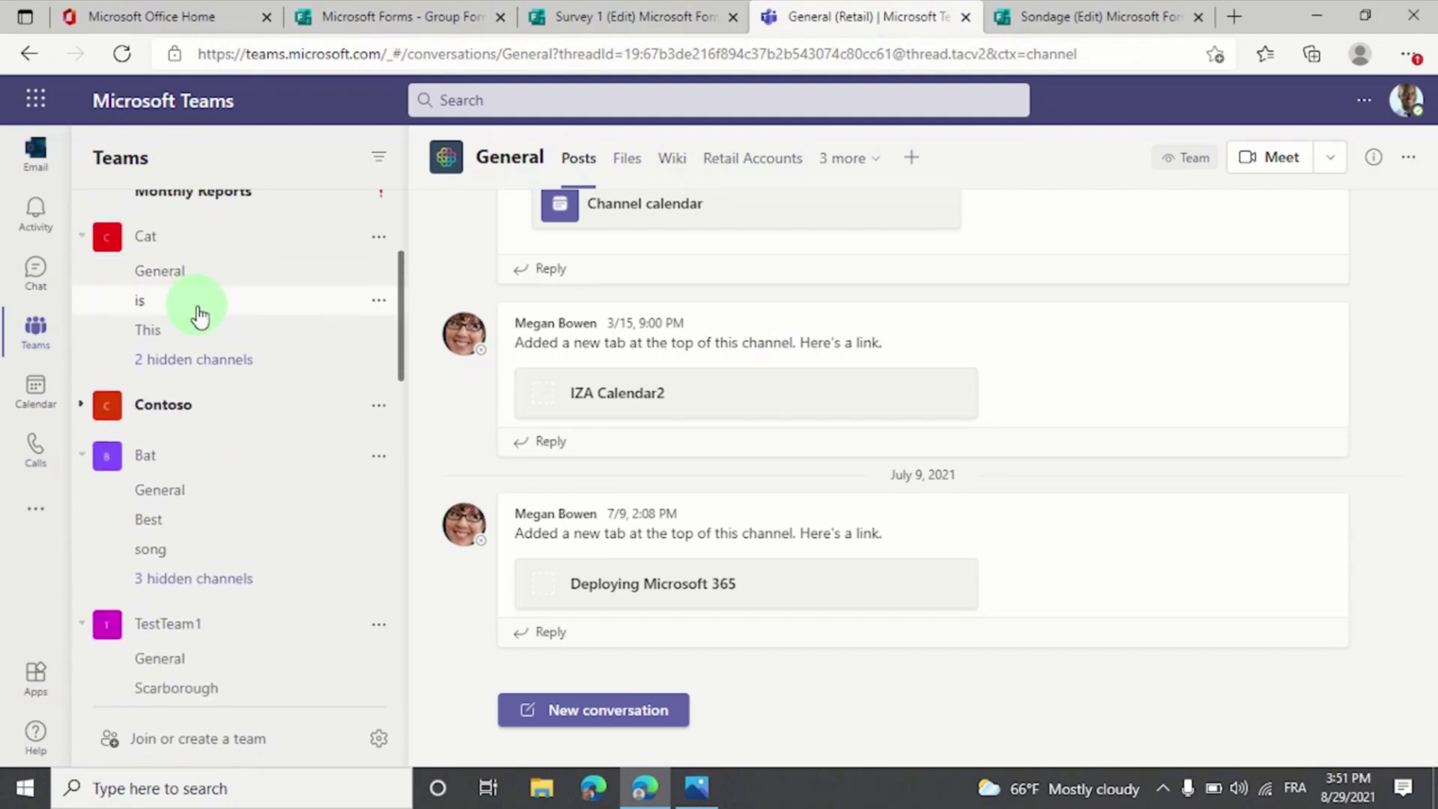
{"action": "scroll", "coordinate": [199, 315], "scroll_direction": "down", "scroll_amount": 8}
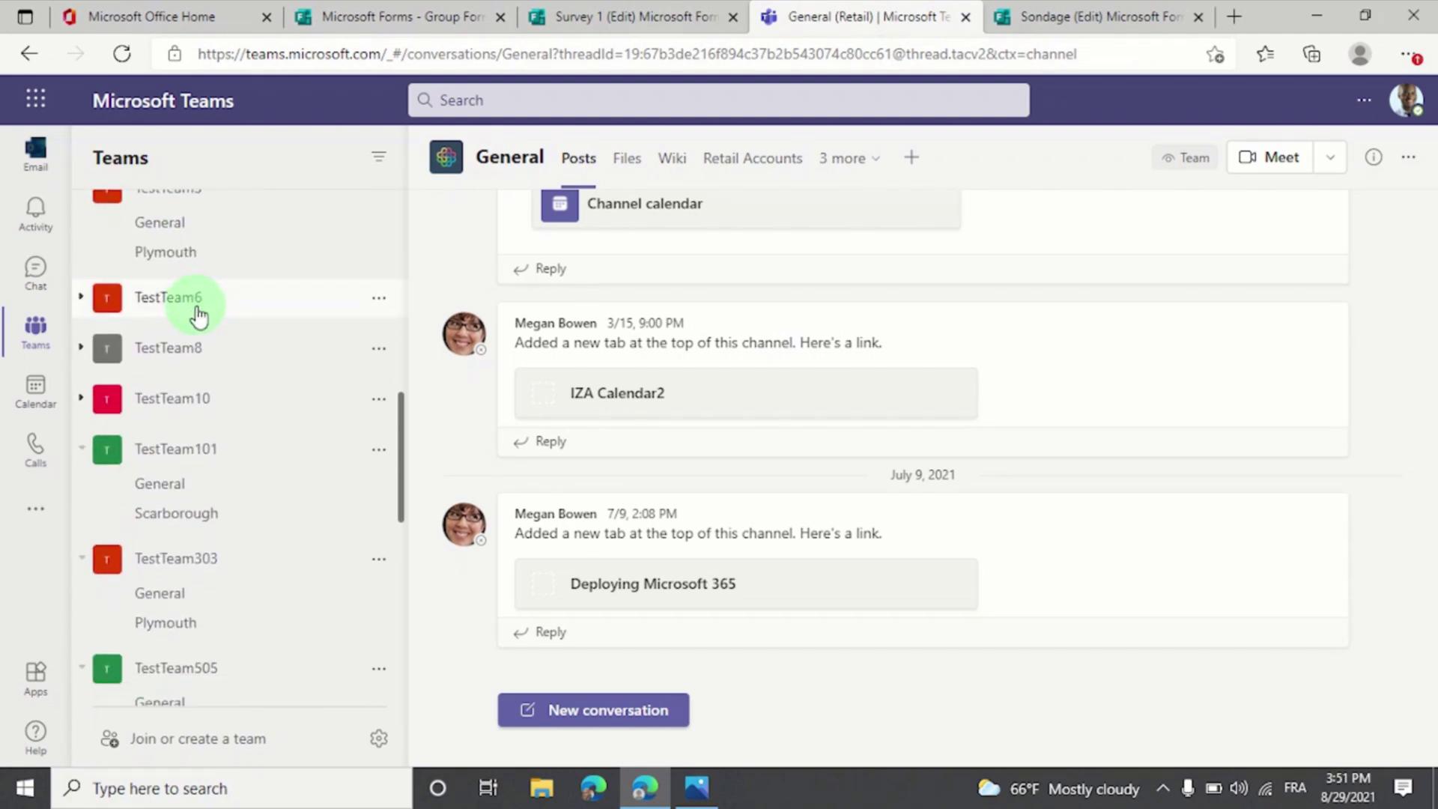
{"action": "scroll", "coordinate": [198, 315], "scroll_direction": "down", "scroll_amount": 7}
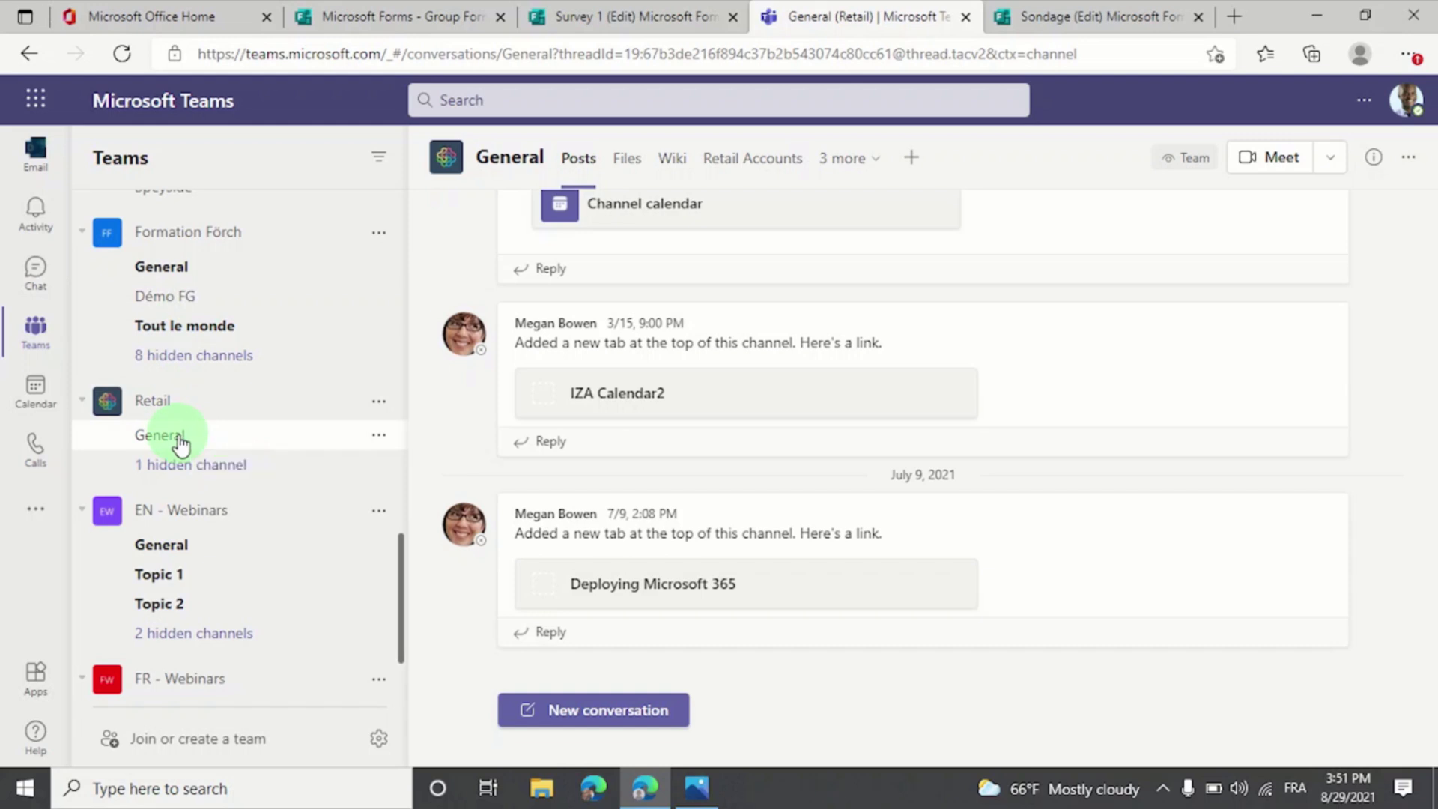
{"action": "left_click", "coordinate": [913, 171]}
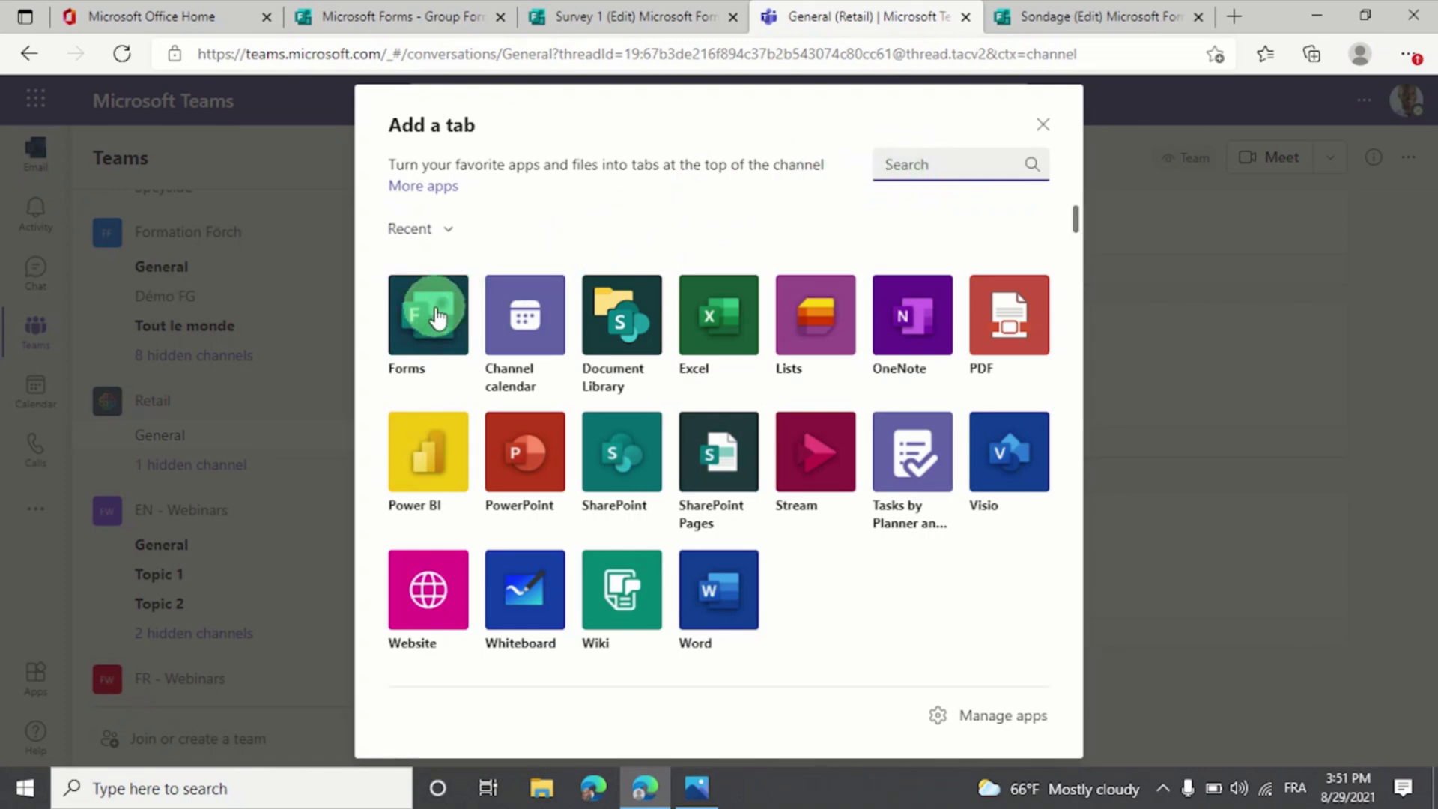
Add a Forms tab that creates a new shared form named Survey 2, and save it.
{"action": "left_click", "coordinate": [442, 314]}
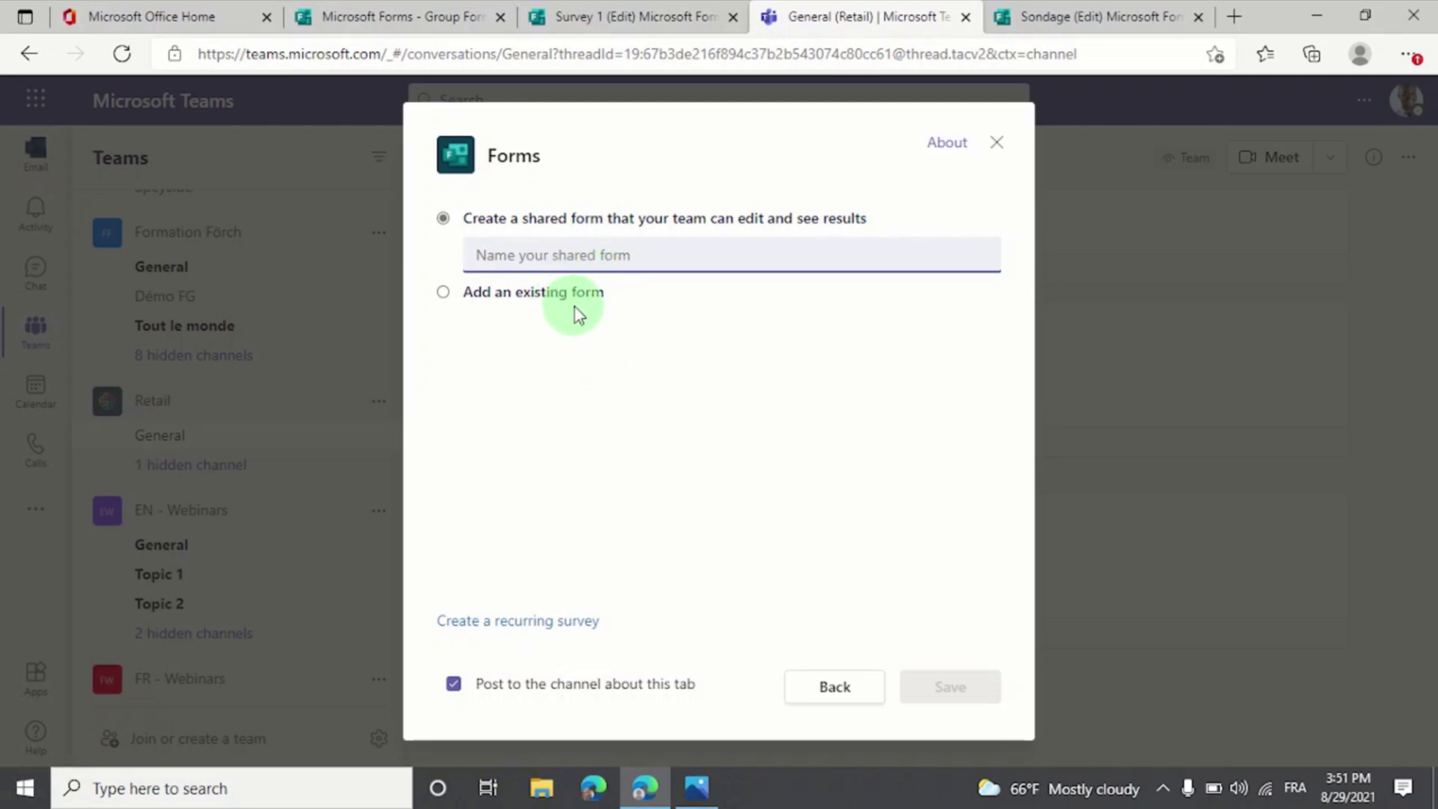
{"action": "left_click", "coordinate": [444, 292]}
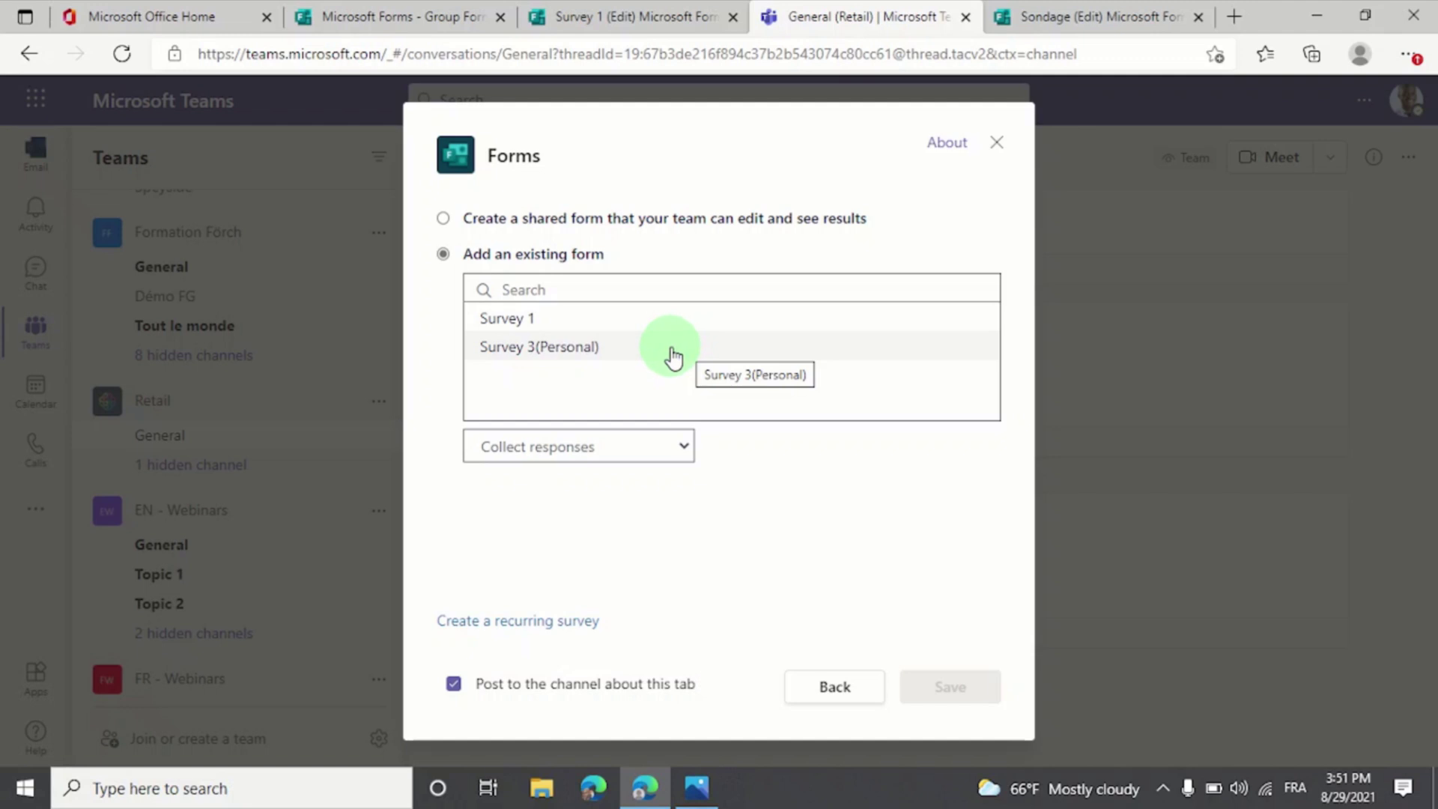
{"action": "left_click", "coordinate": [445, 223]}
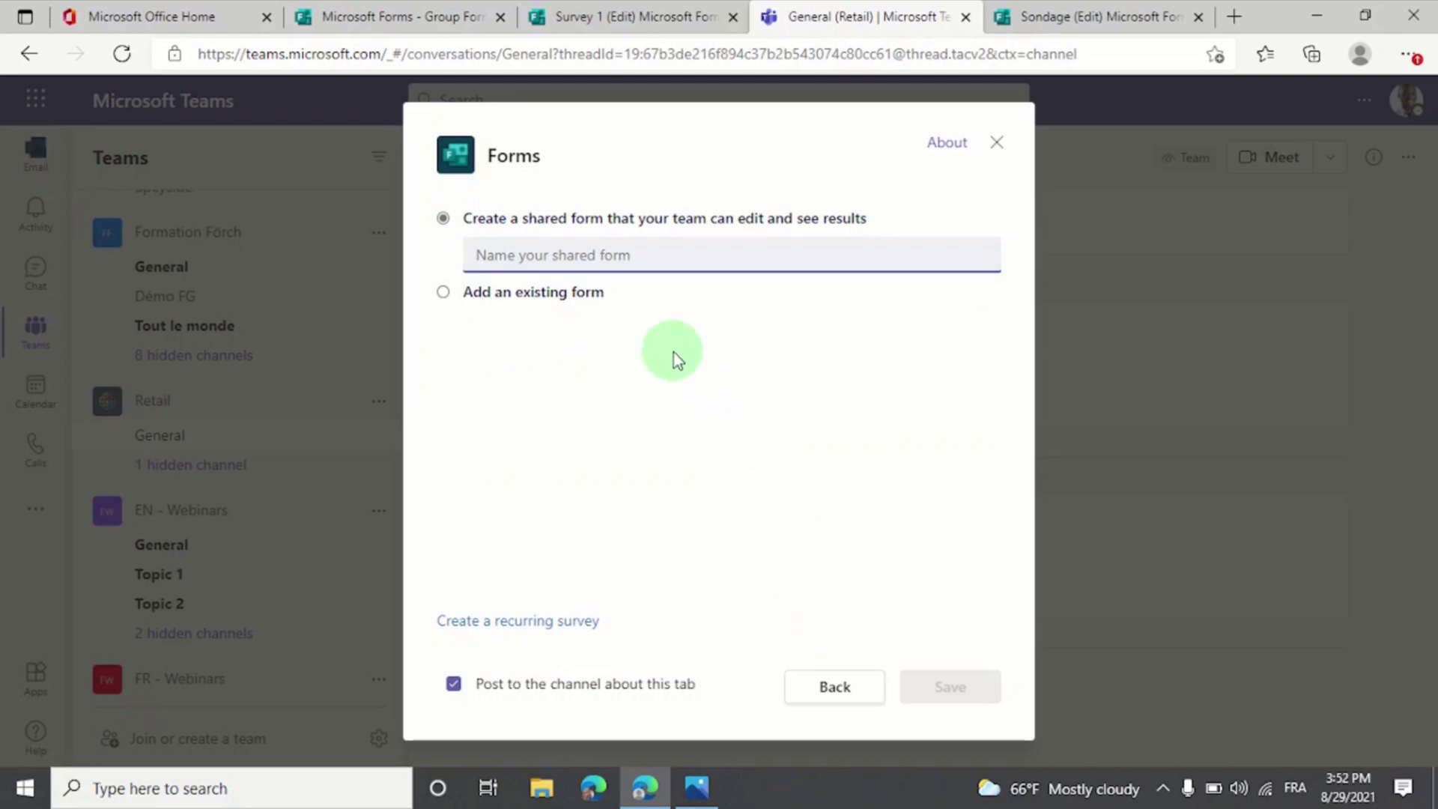
{"action": "left_click", "coordinate": [687, 260]}
{"action": "type", "text": "Survey 2"}
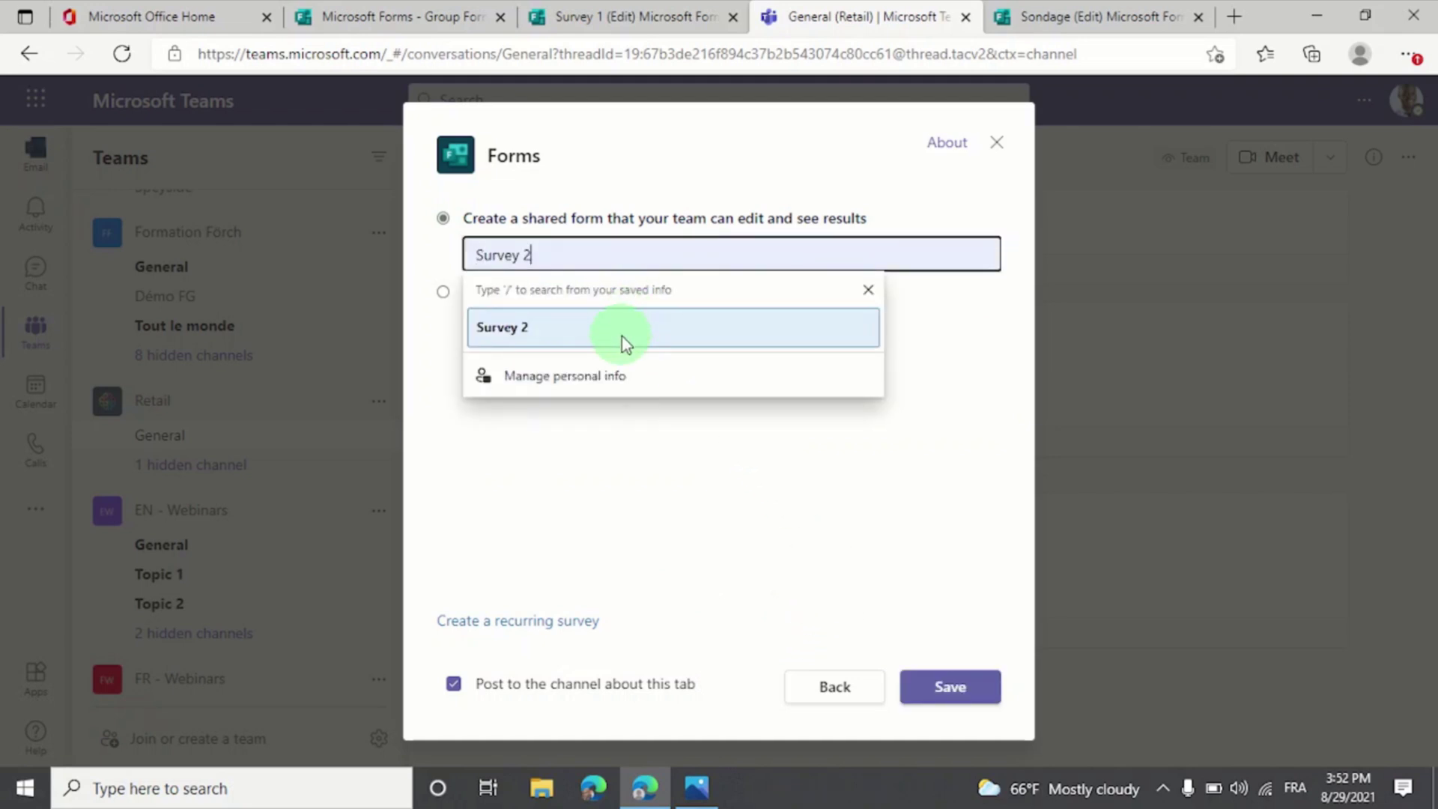
{"action": "left_click", "coordinate": [620, 341]}
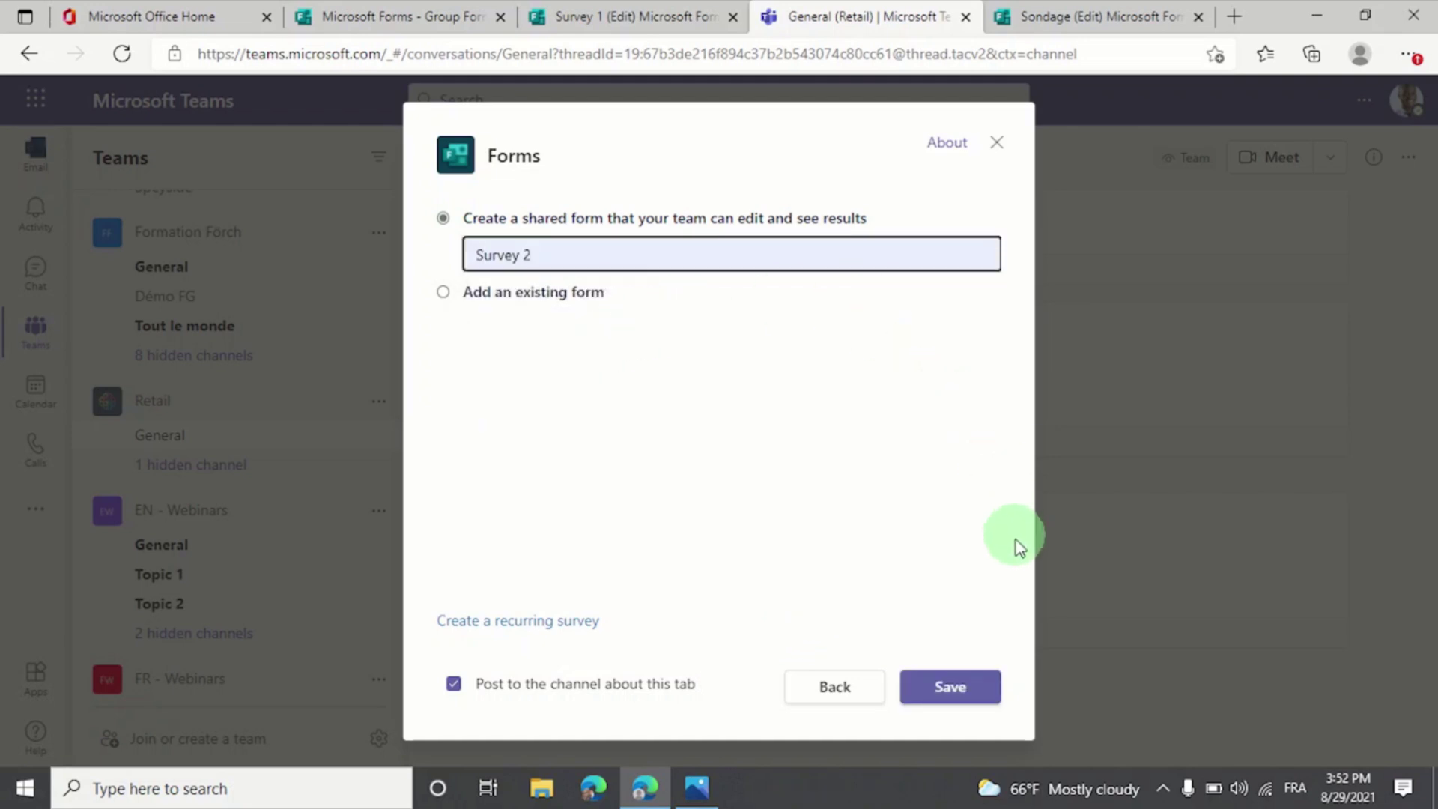
{"action": "left_click", "coordinate": [949, 689]}
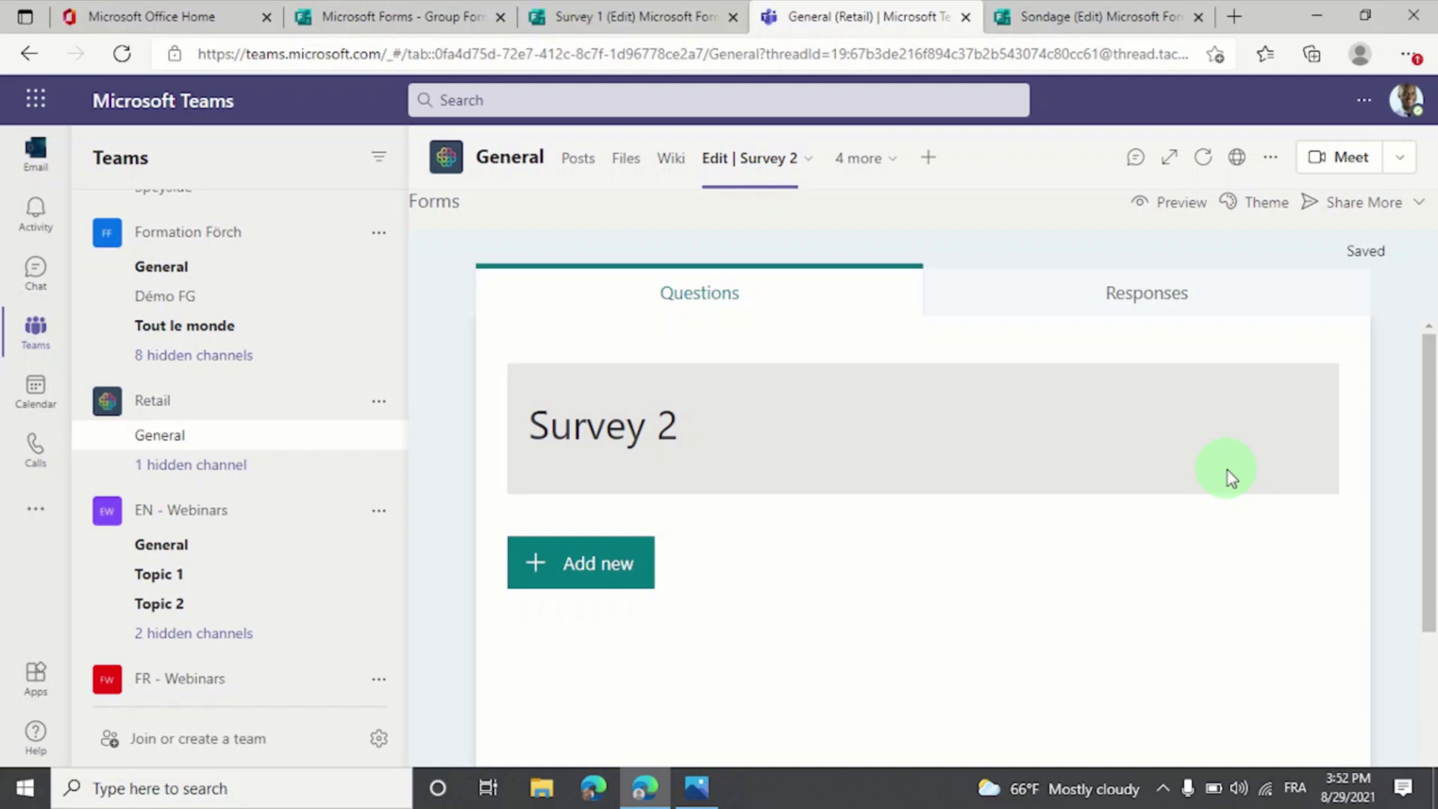
Return from Teams to the Retail Group Forms browser tab.
{"action": "left_click", "coordinate": [411, 16]}
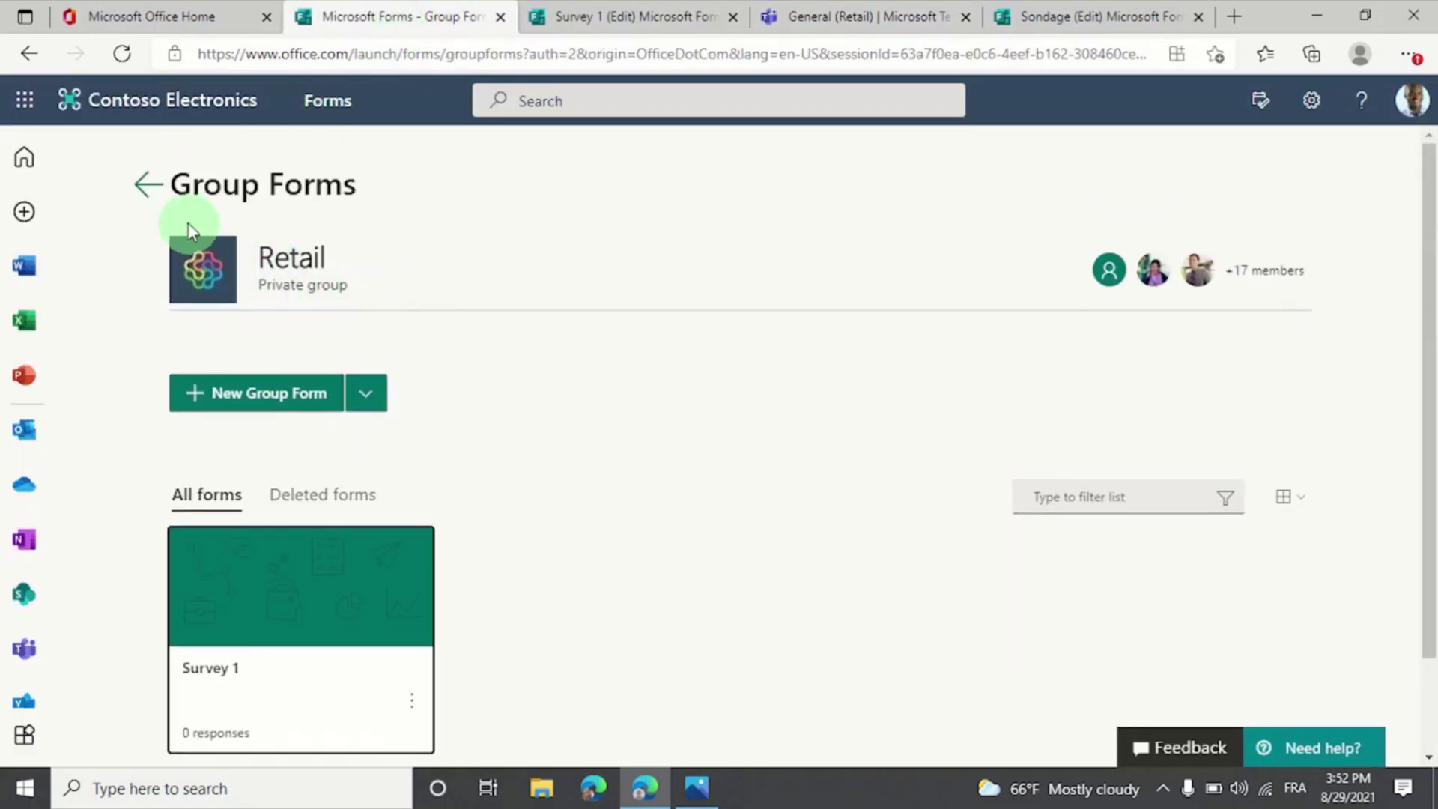
Go back from Group Forms to the Forms home page listing recent forms.
{"action": "left_click", "coordinate": [145, 187]}
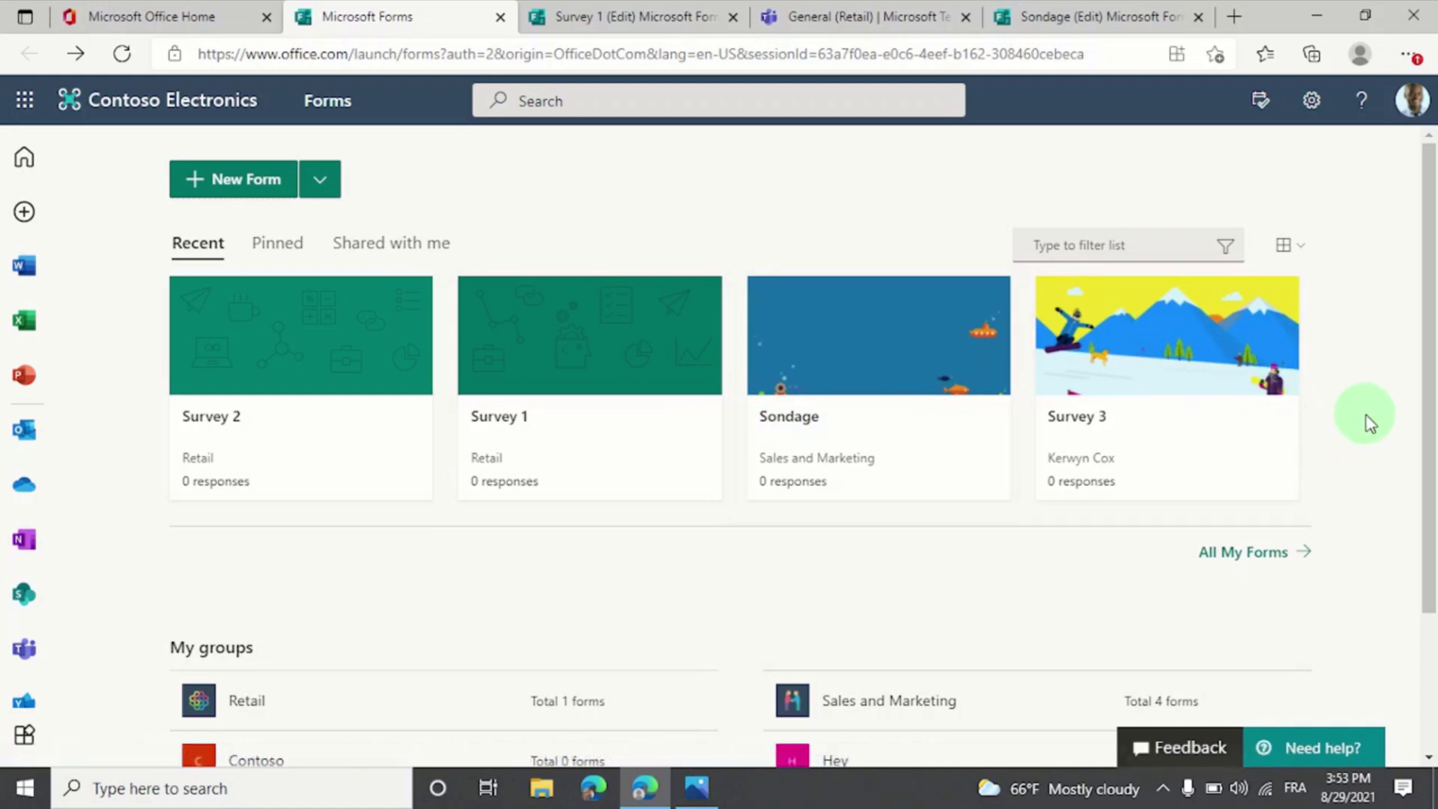
Move Survey 3 into the Retail group via its card menu.
{"action": "left_click", "coordinate": [1283, 453]}
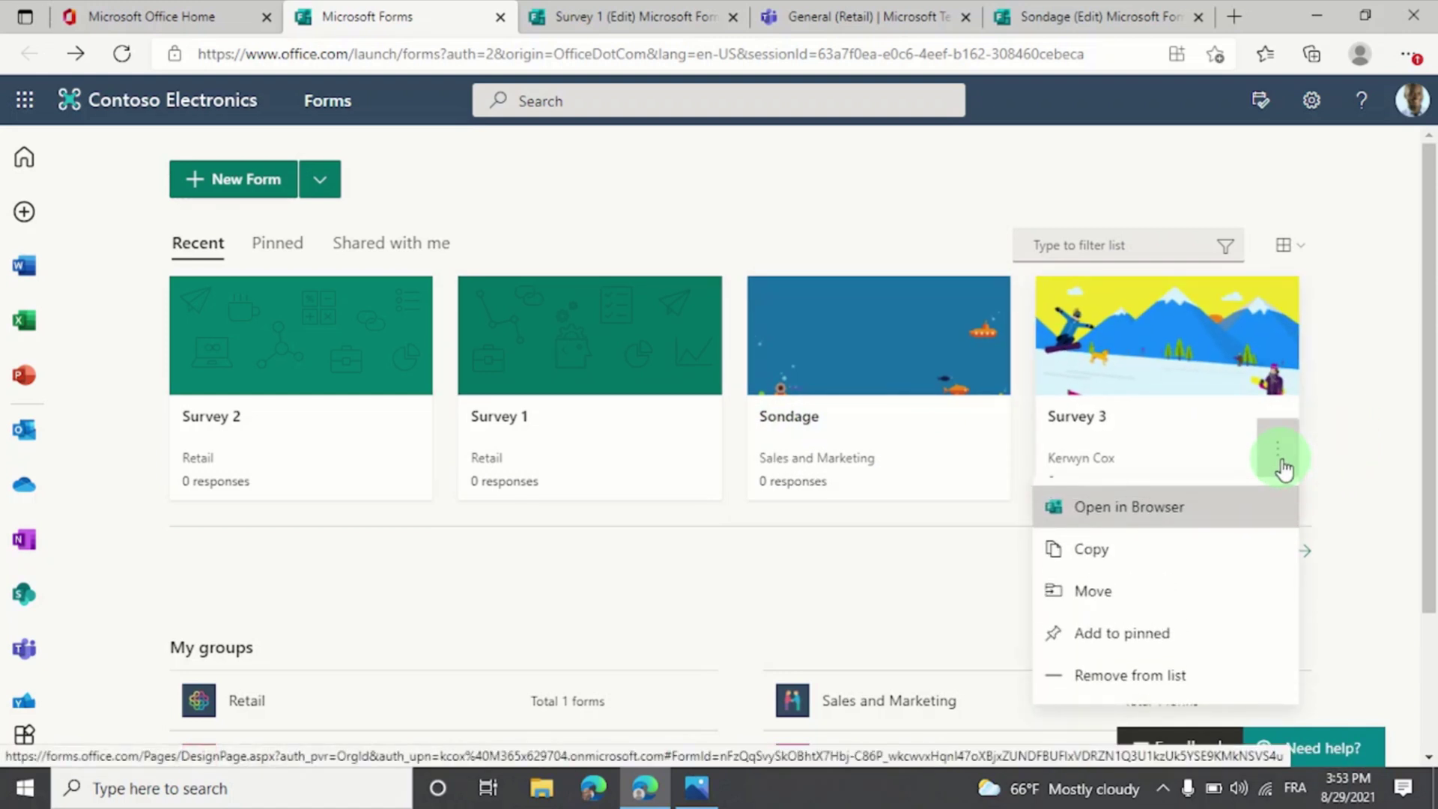
{"action": "left_click", "coordinate": [1163, 600]}
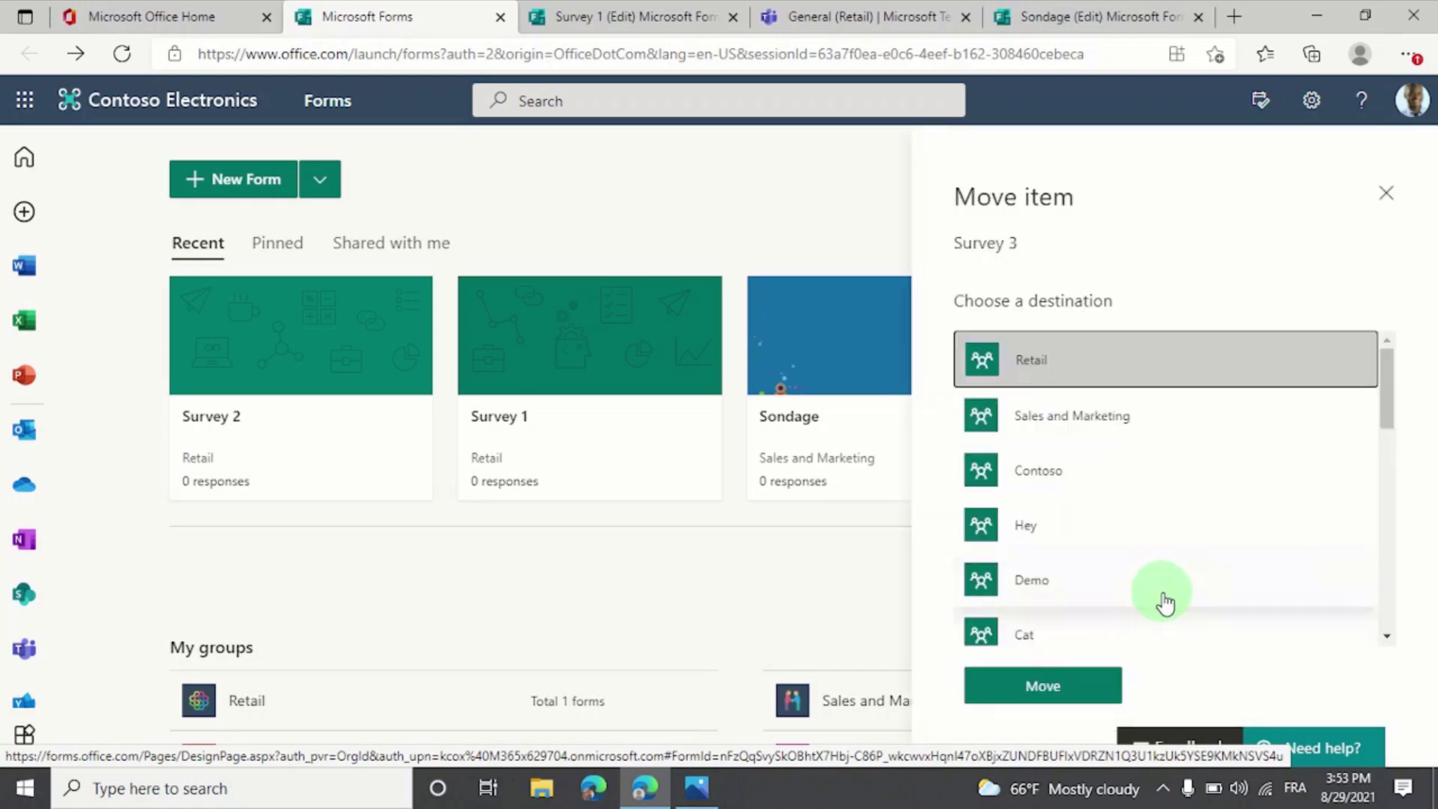
{"action": "left_click", "coordinate": [1090, 372]}
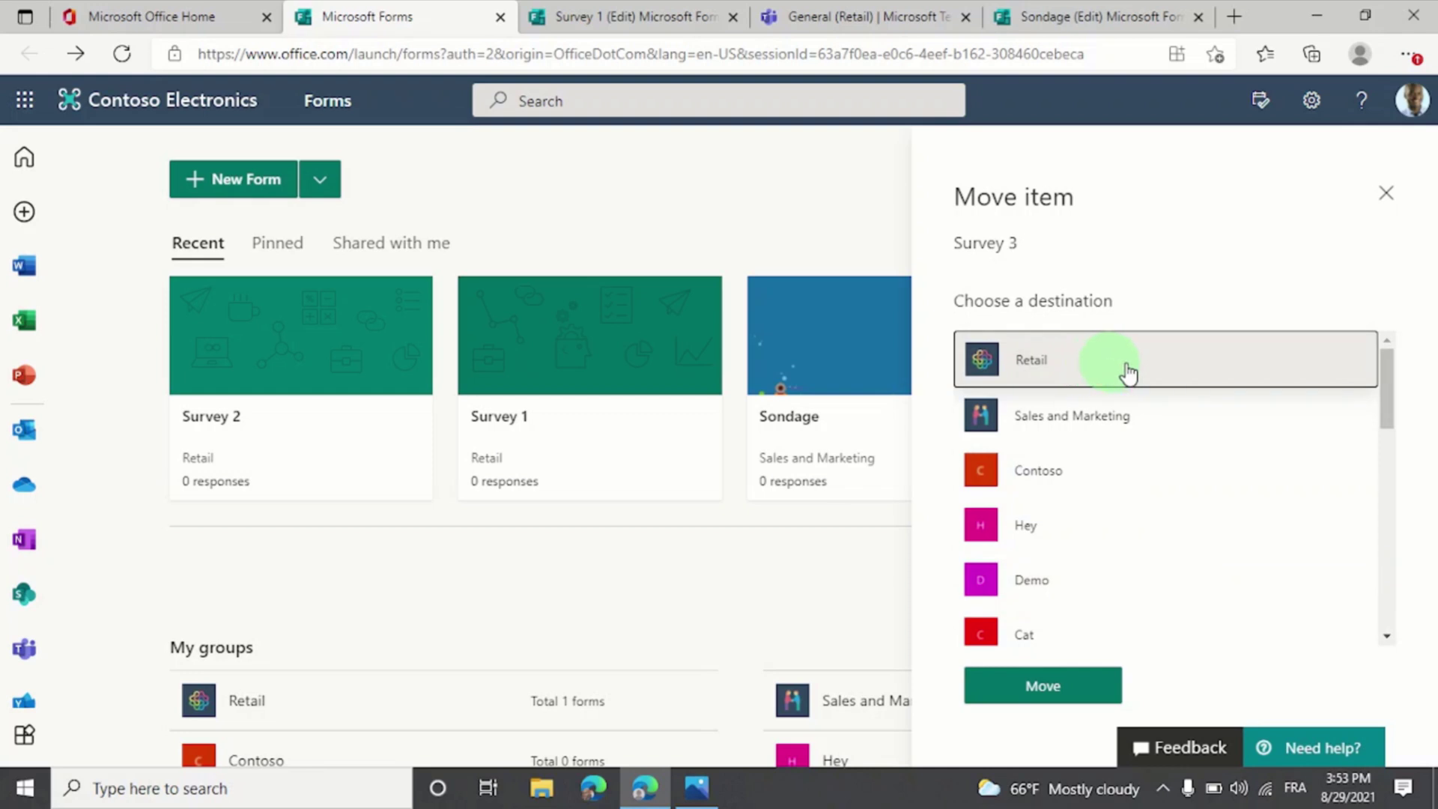
{"action": "left_click", "coordinate": [1085, 687]}
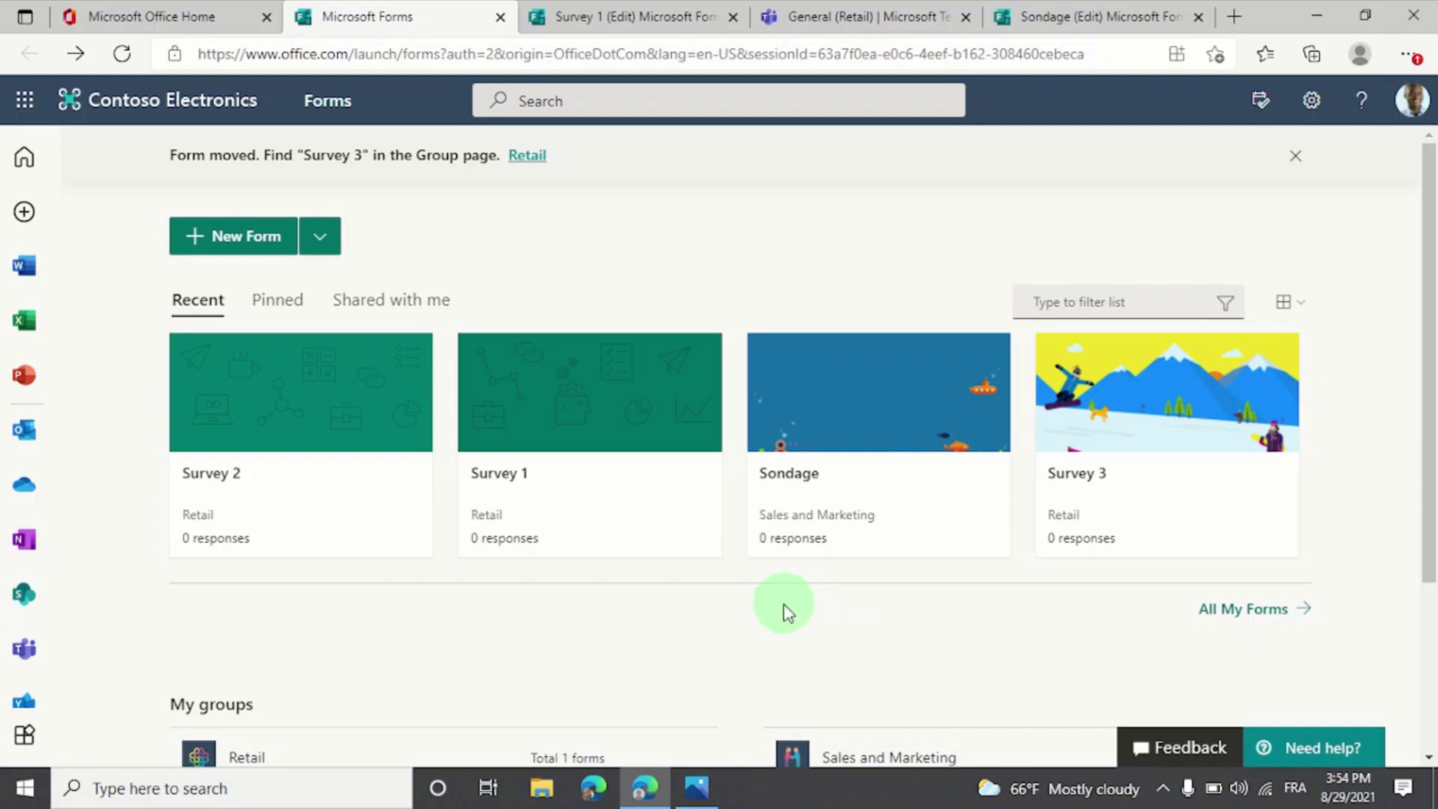
Open SharePoint from Microsoft 365 home and go to the Retail team site.
{"action": "left_click", "coordinate": [168, 23]}
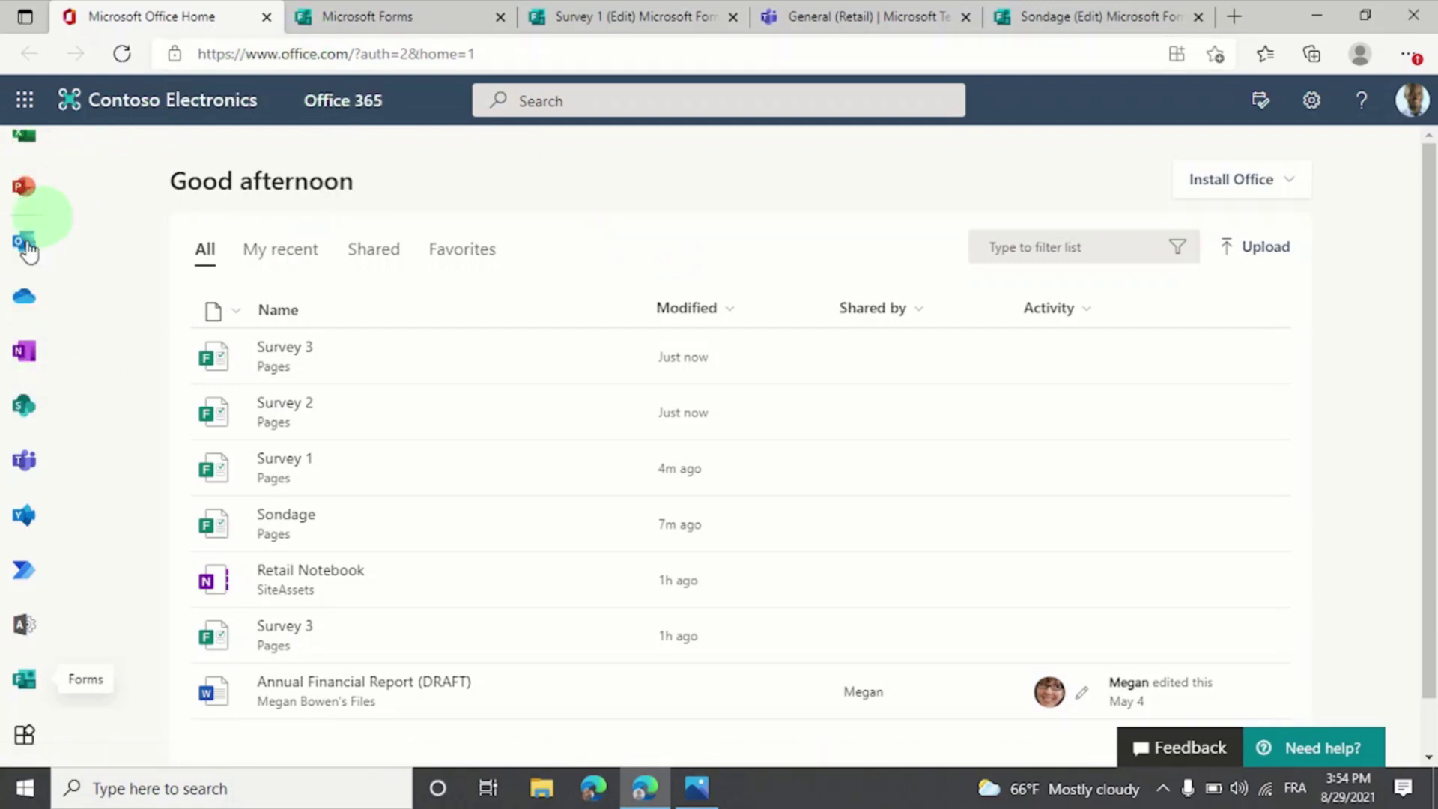
{"action": "left_click", "coordinate": [24, 405]}
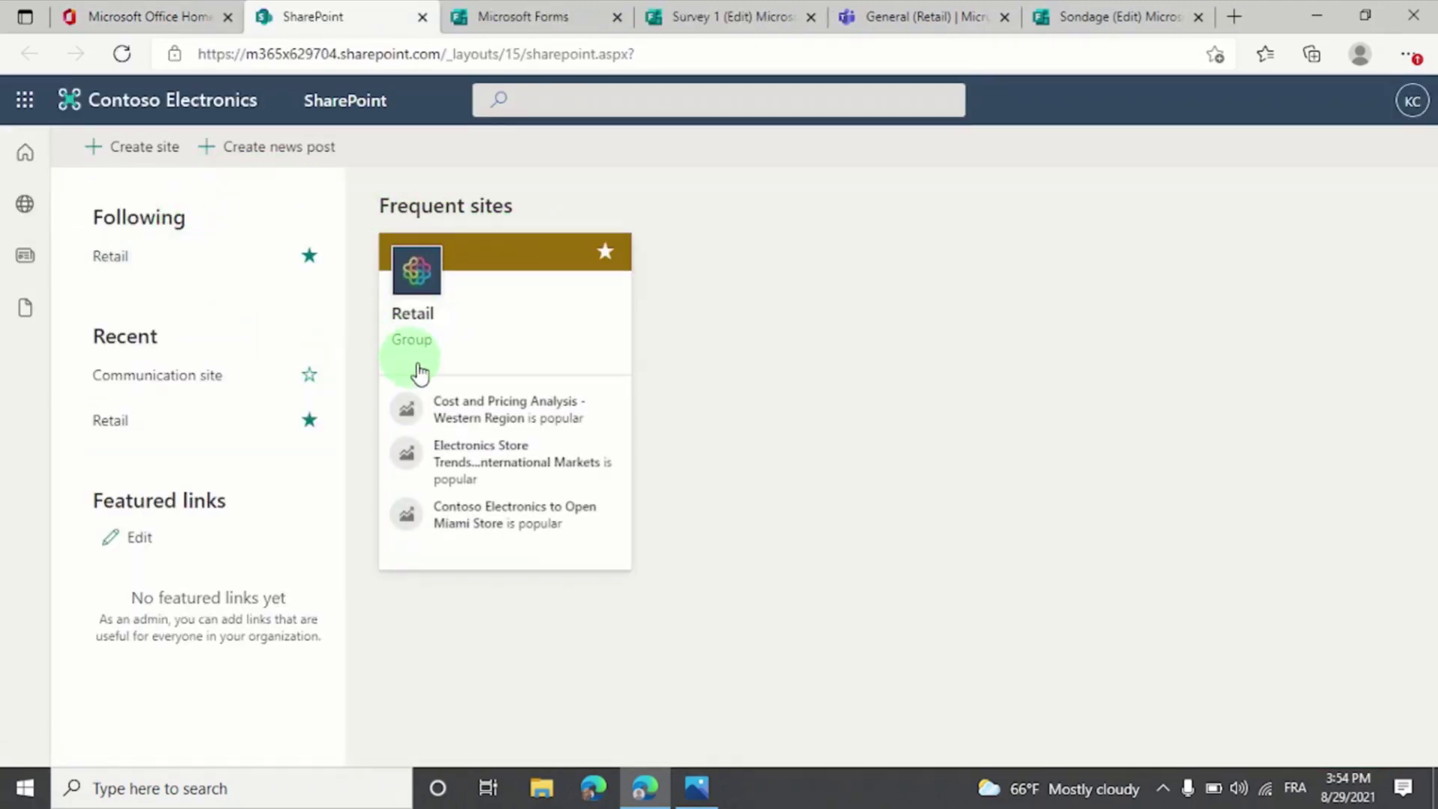
{"action": "left_click", "coordinate": [418, 316]}
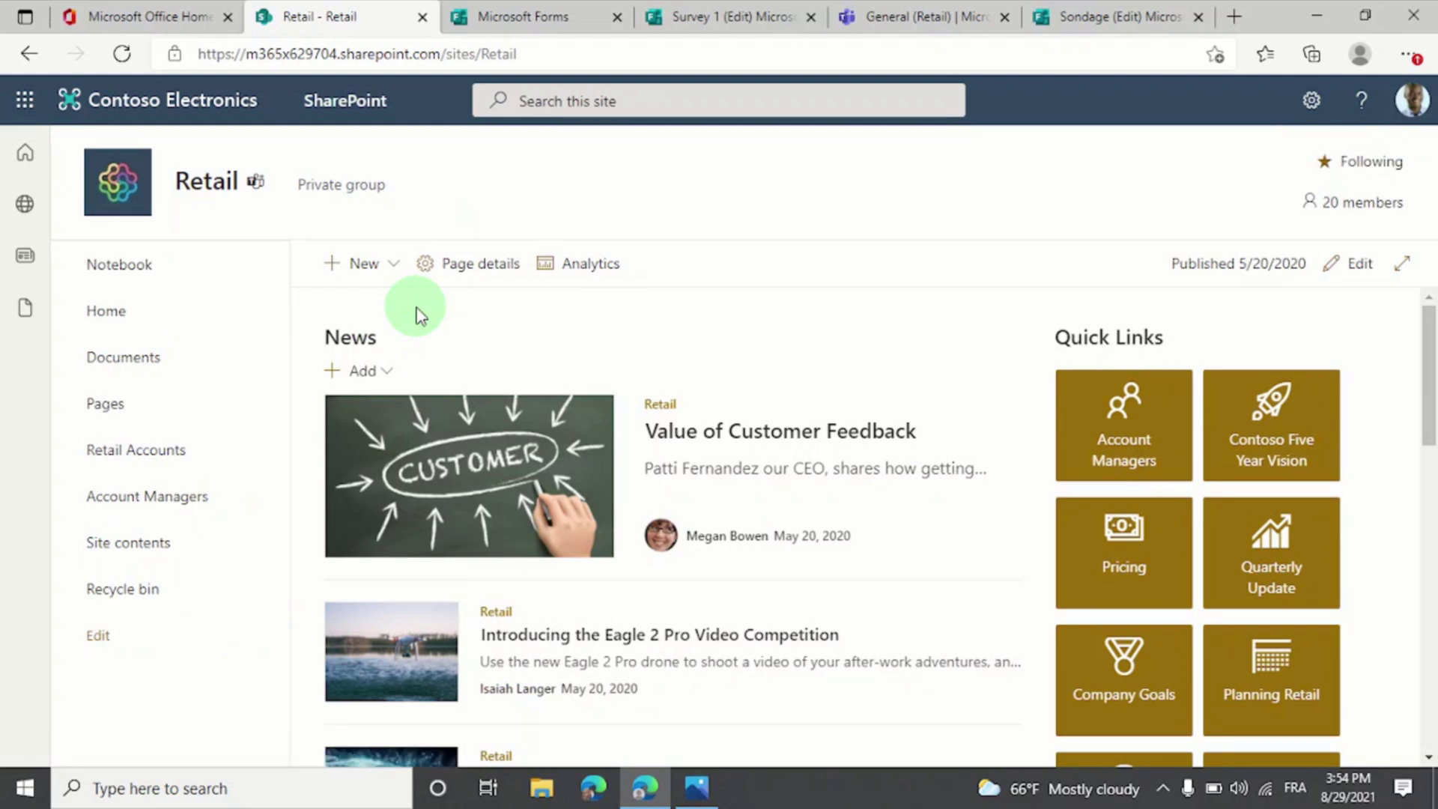
Create a Forms for Excel survey named 'Survey 4' from the Retail Documents library.
{"action": "left_click", "coordinate": [133, 360]}
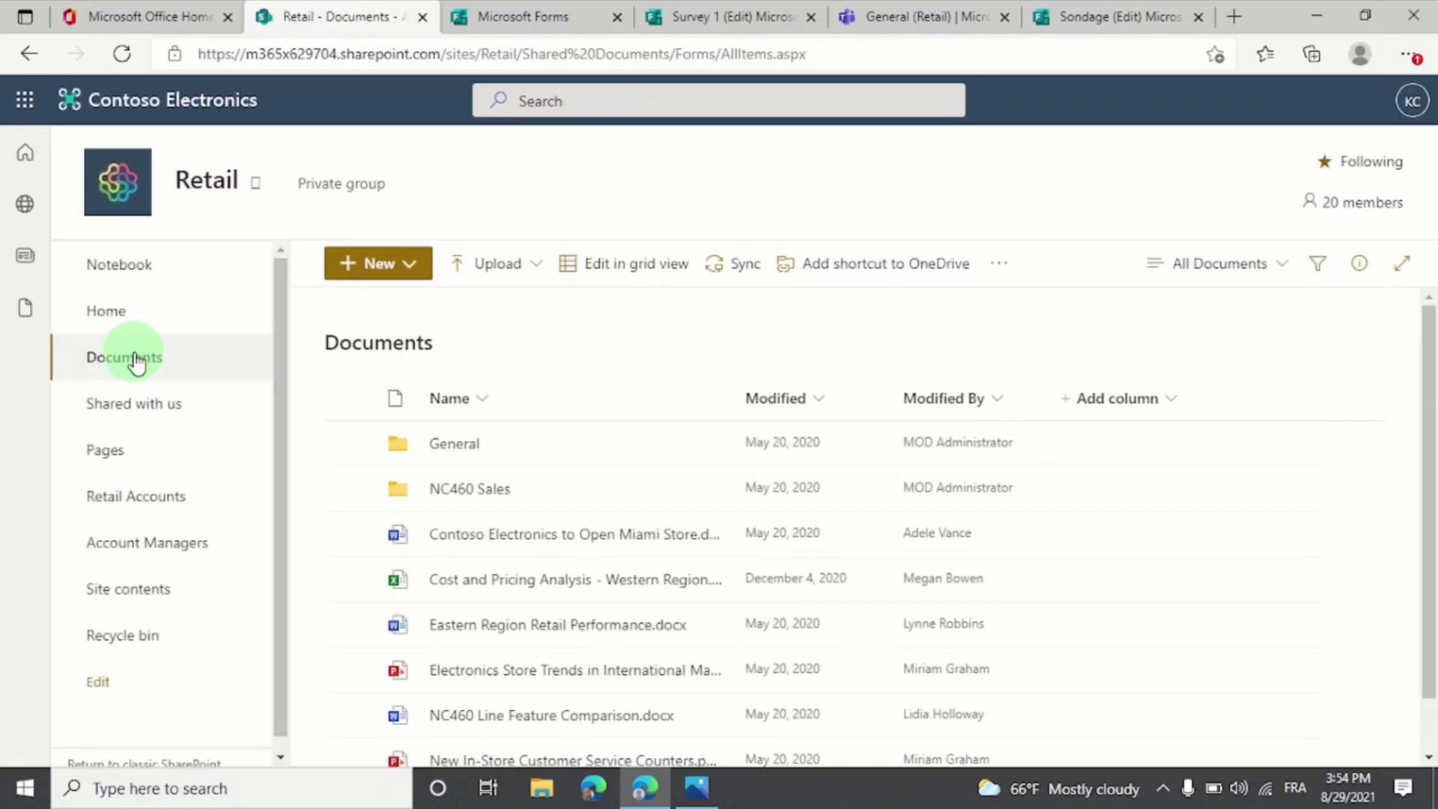
{"action": "left_click", "coordinate": [403, 280]}
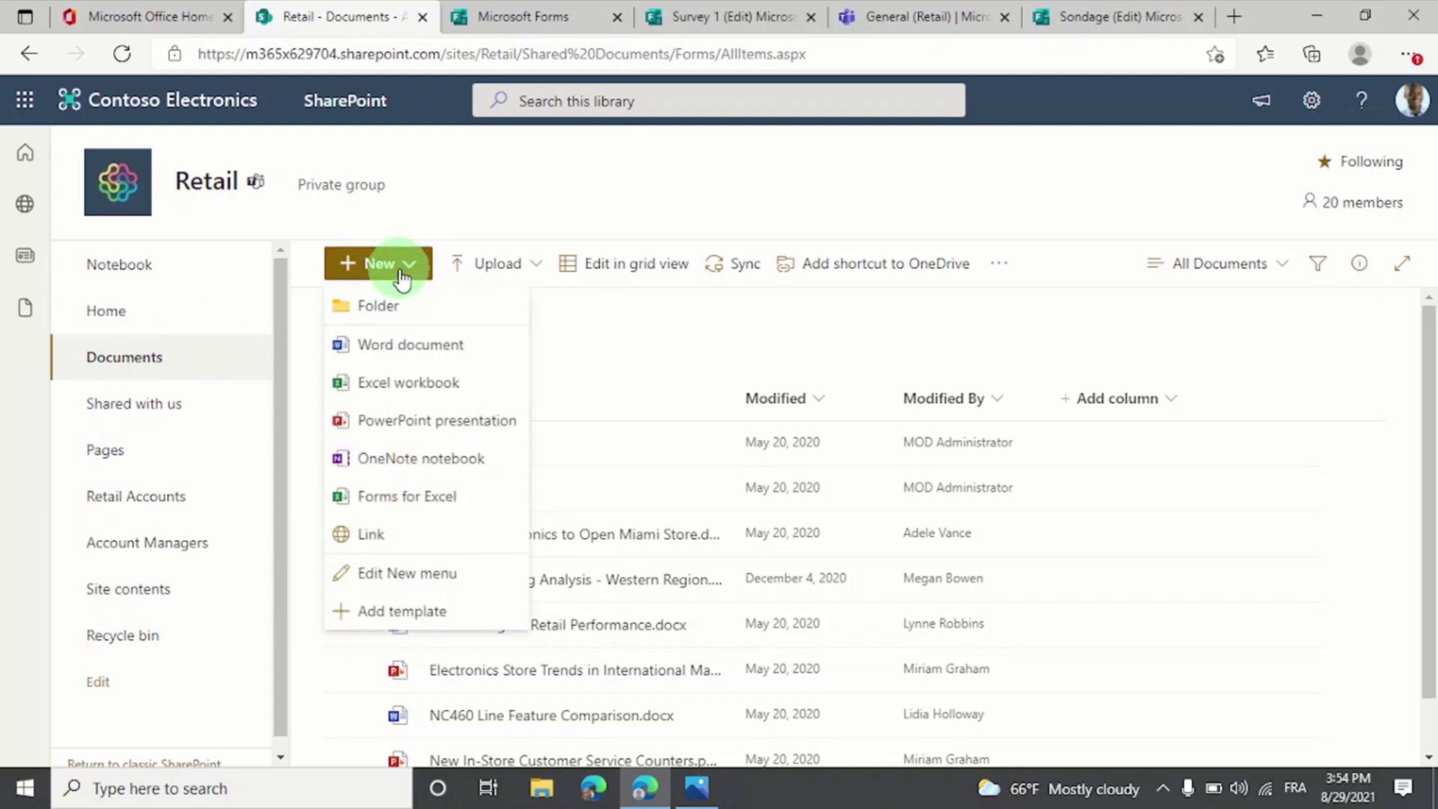
{"action": "left_click", "coordinate": [436, 500]}
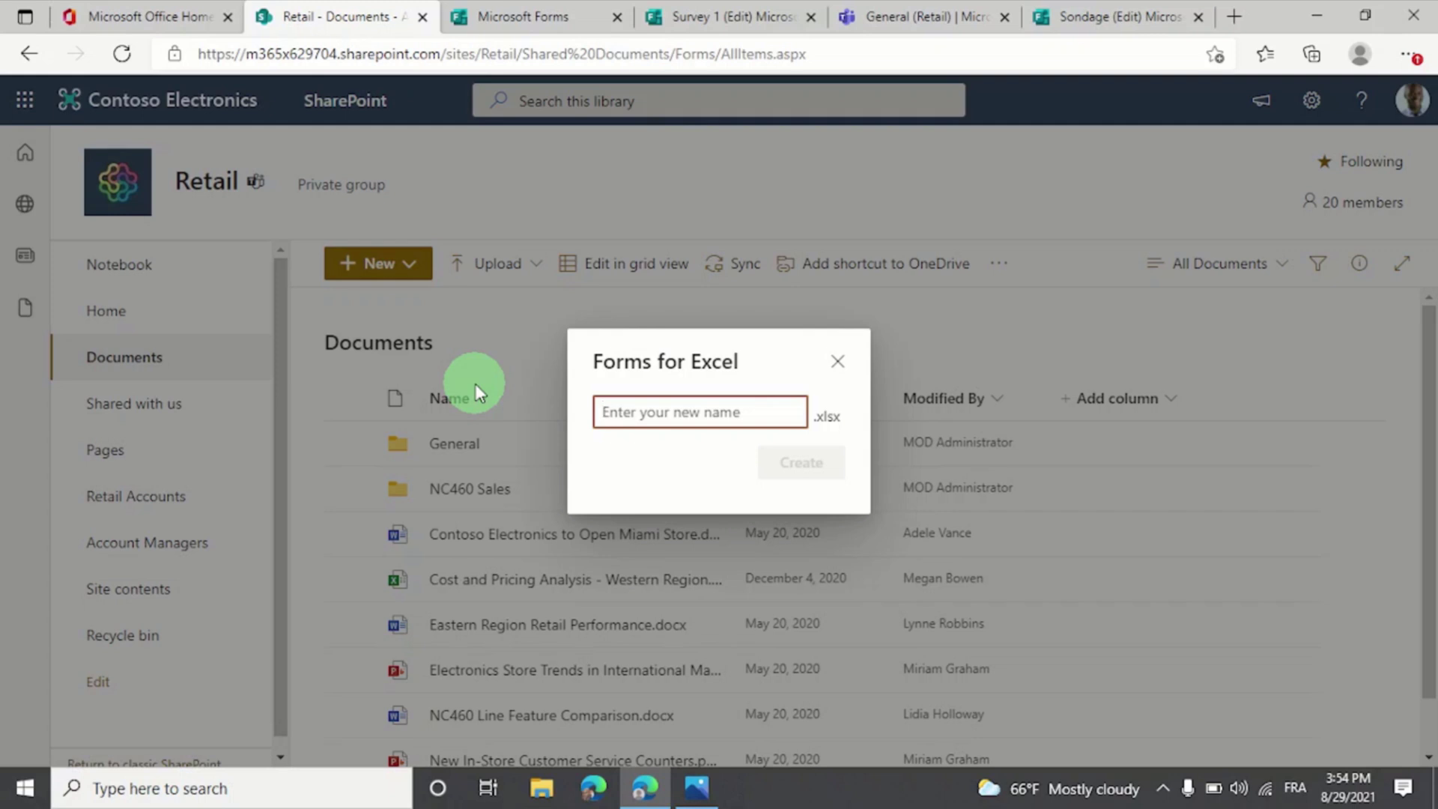
{"action": "type", "text": "Surv"}
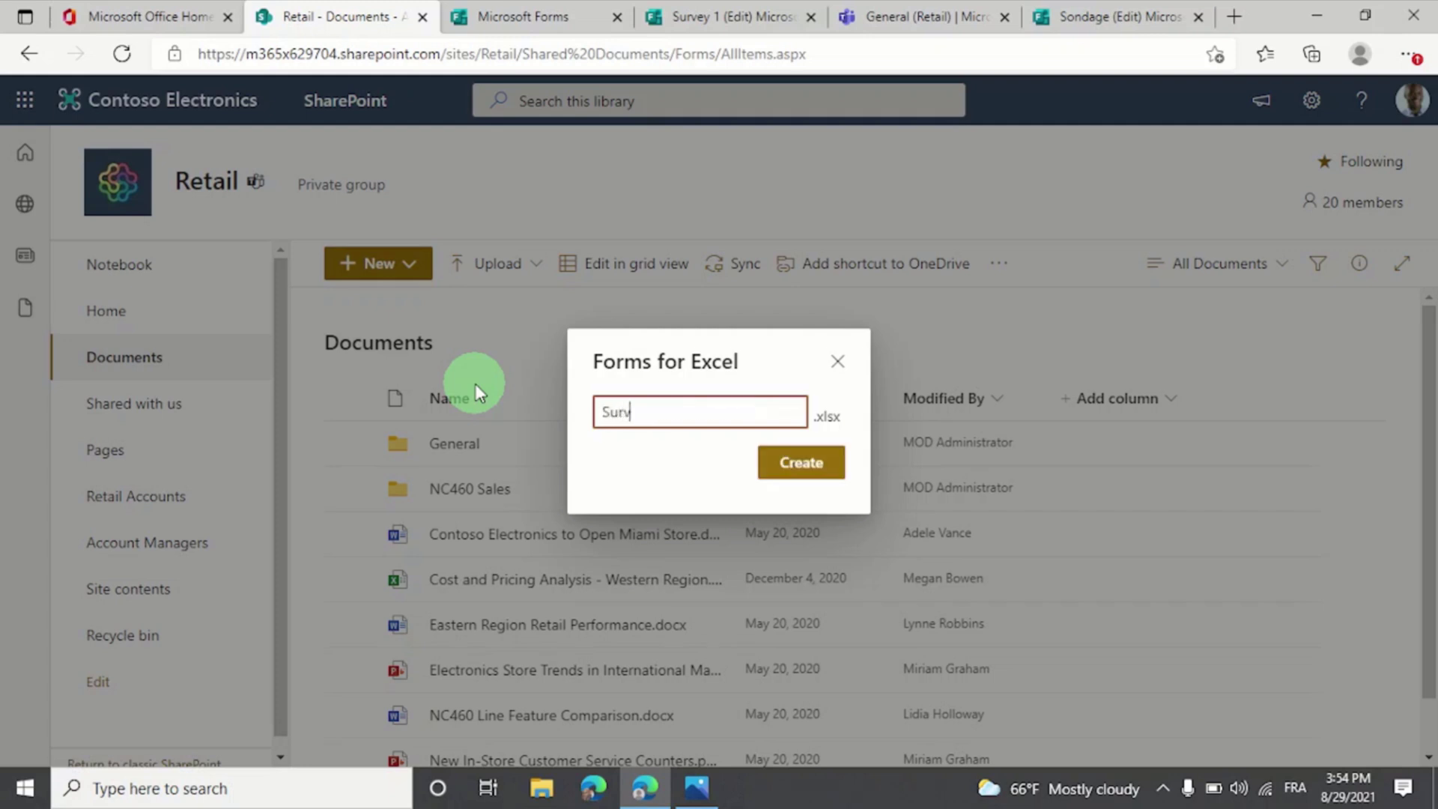
{"action": "type", "text": "ey 4"}
{"action": "left_click", "coordinate": [813, 459]}
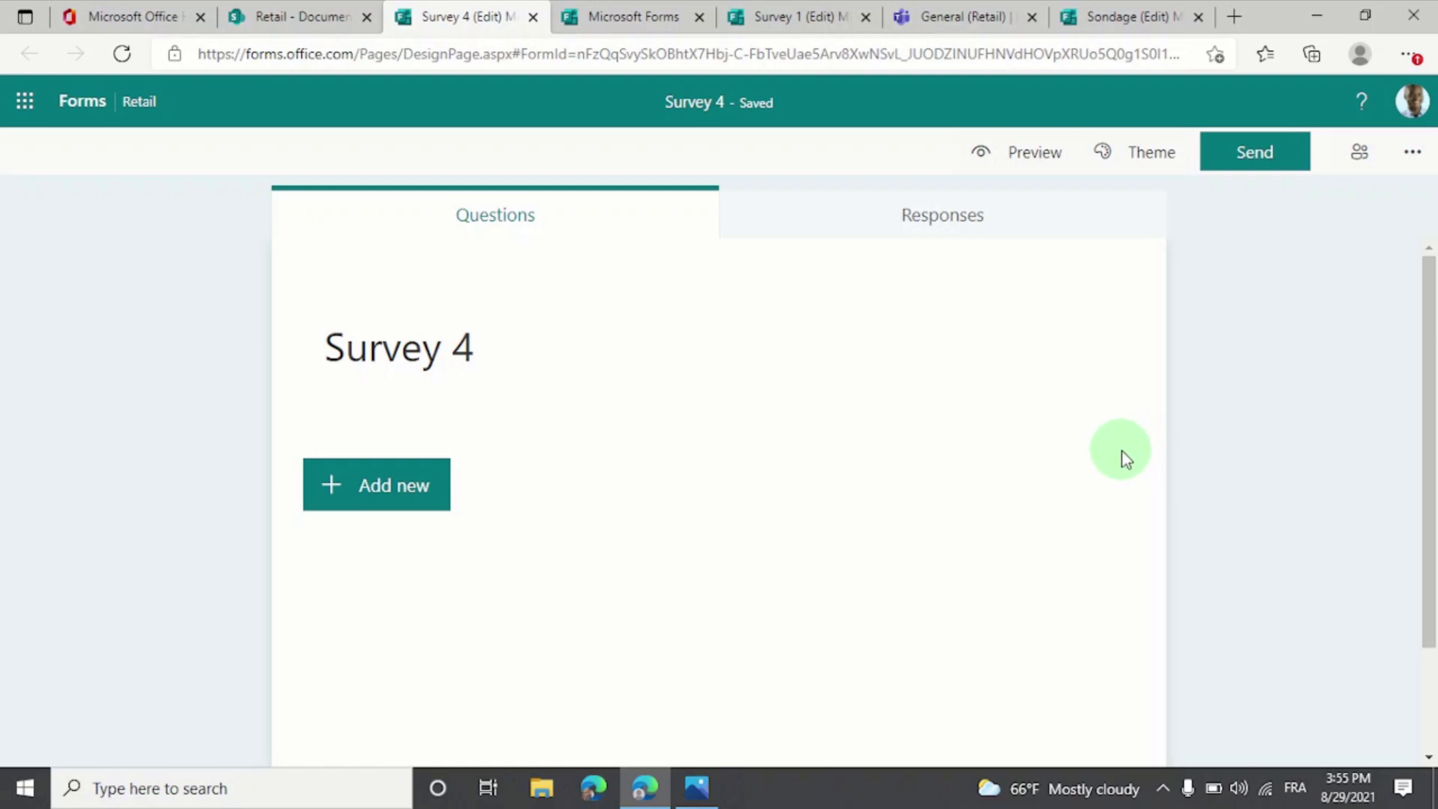
Switch from the loaded Survey 4 designer to the Sondage form.
{"action": "left_click", "coordinate": [1137, 23]}
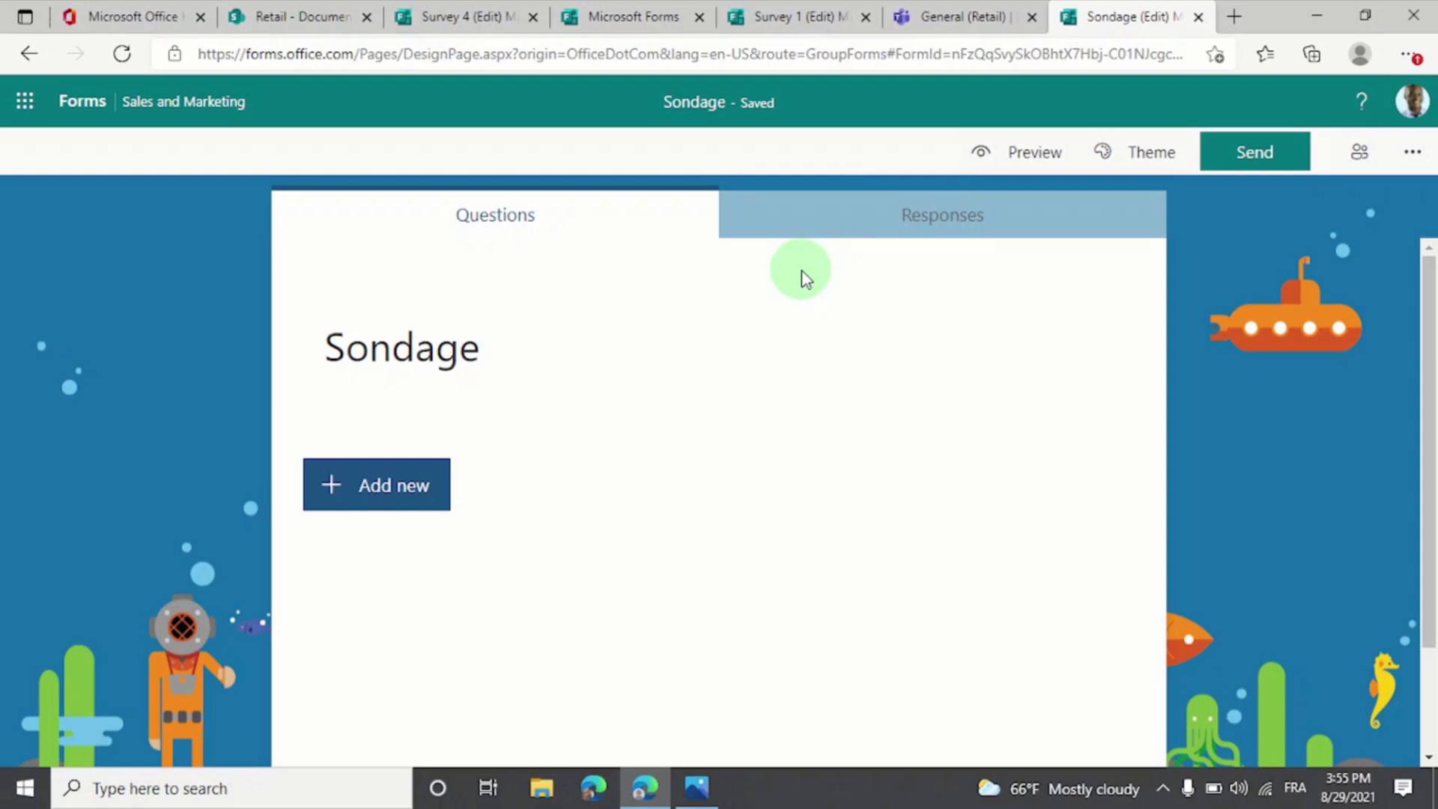
{"action": "left_click", "coordinate": [122, 56]}
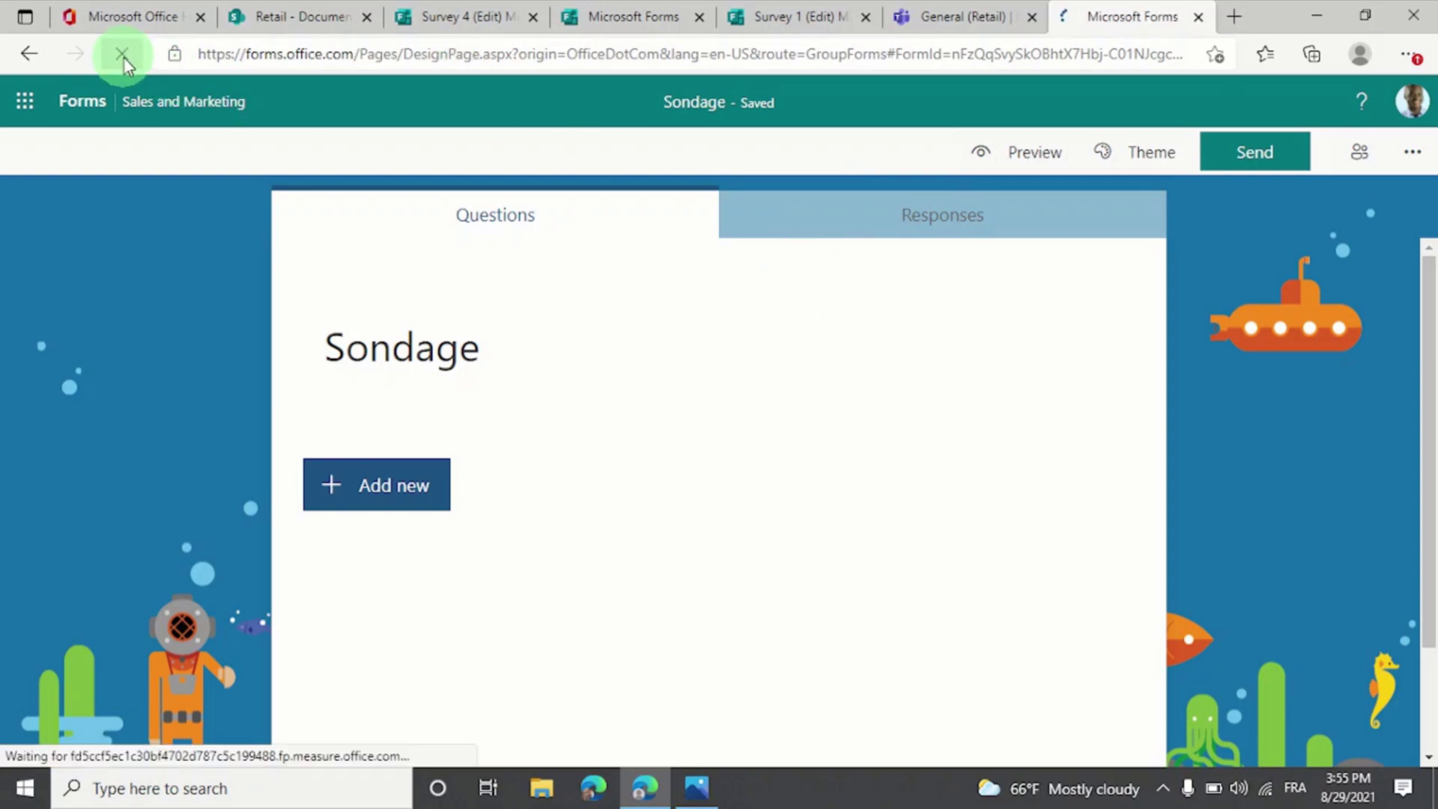